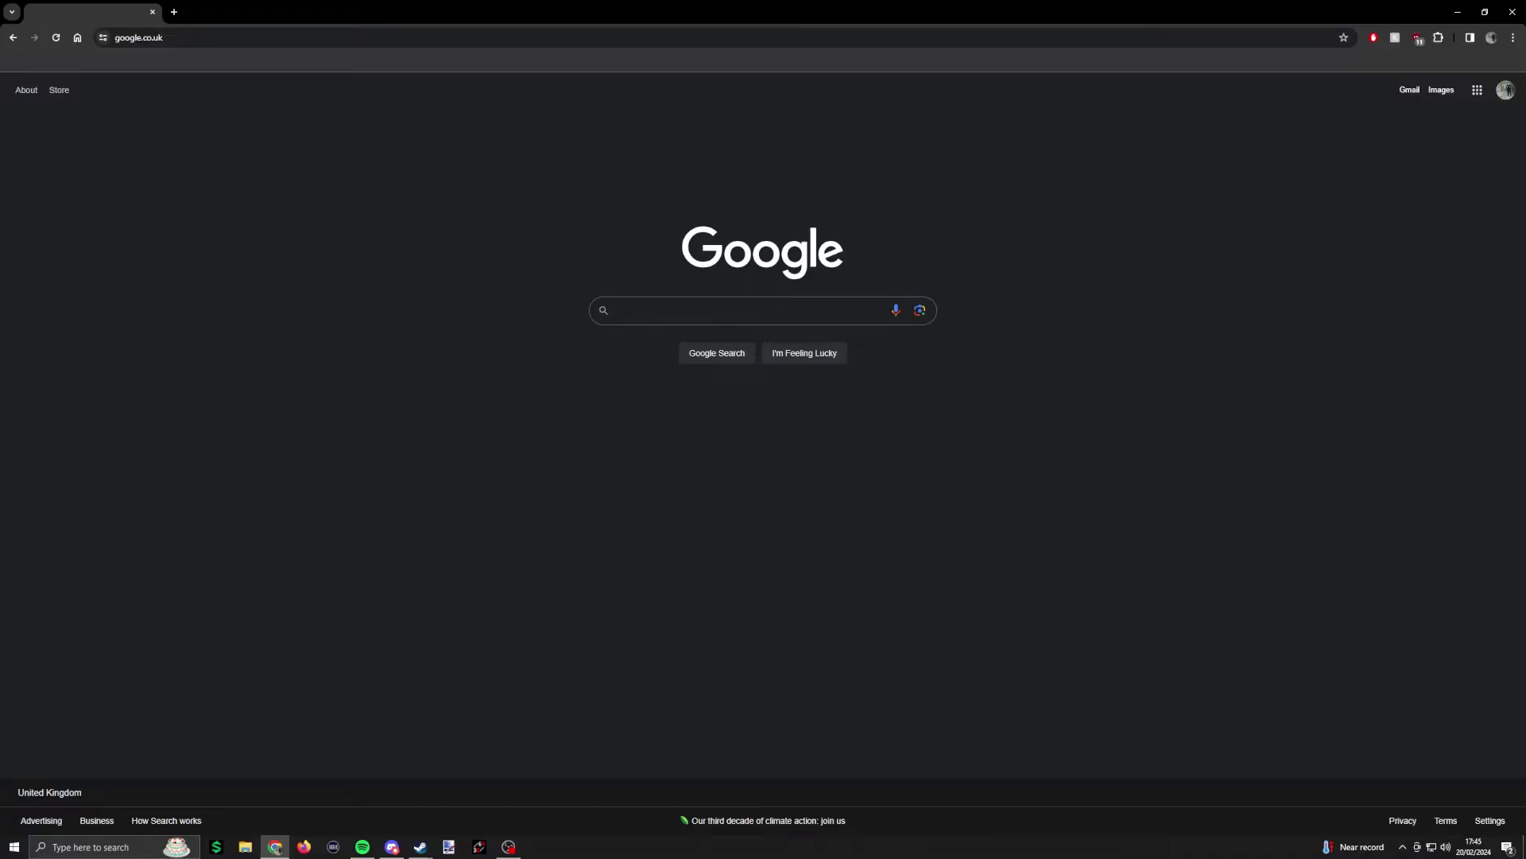
- Load the printer's Fluidd dashboard in Chrome via the 'fluidd | Dashboard' address-bar suggestion
left_click(265, 38)
type("f")
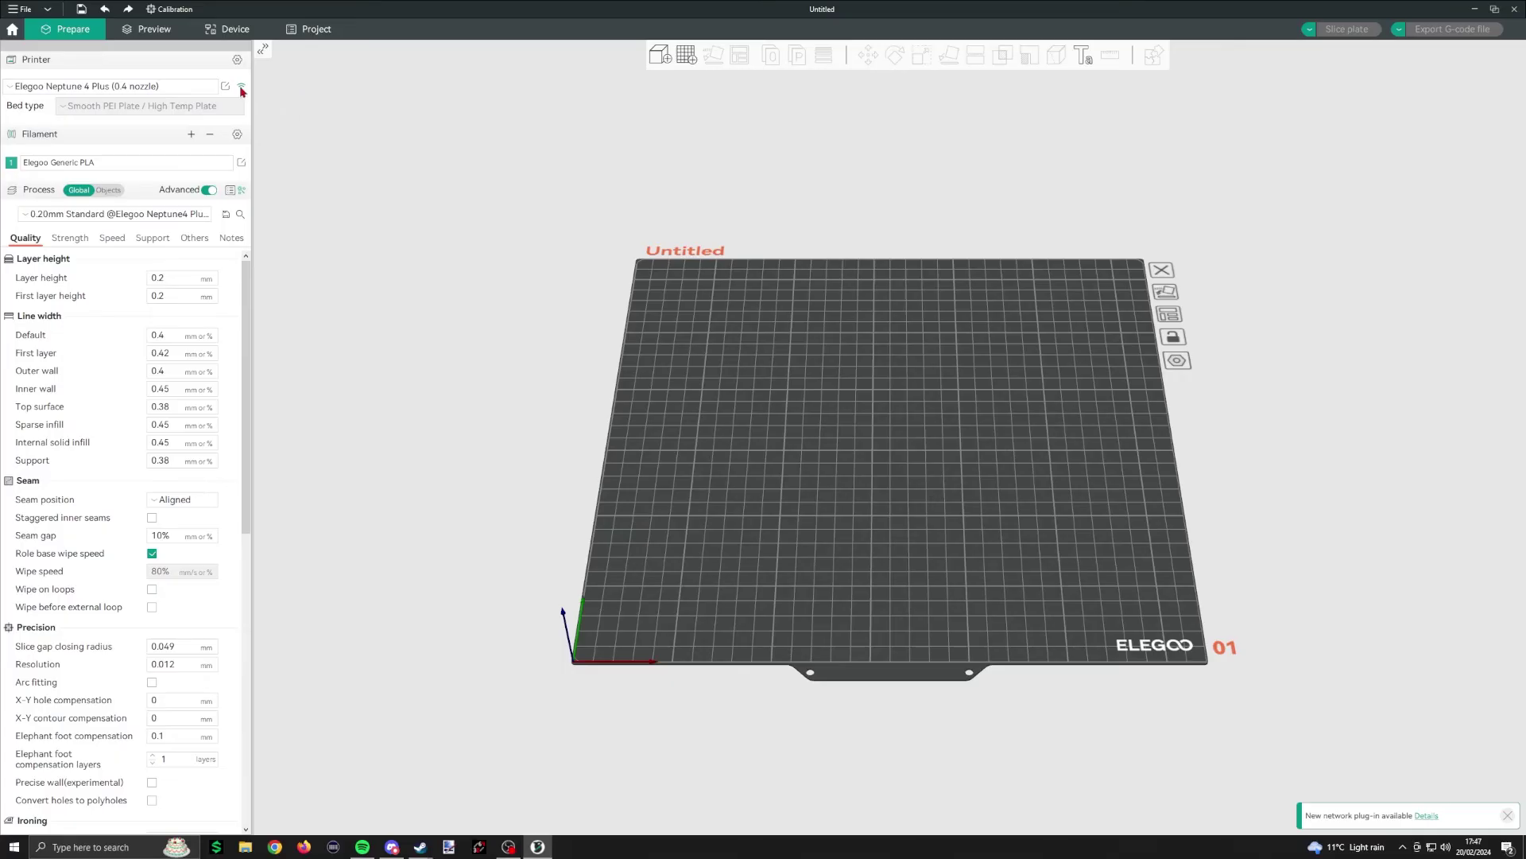
- Check the printer connection settings, leave them unchanged, and switch to the Device view
left_click(241, 88)
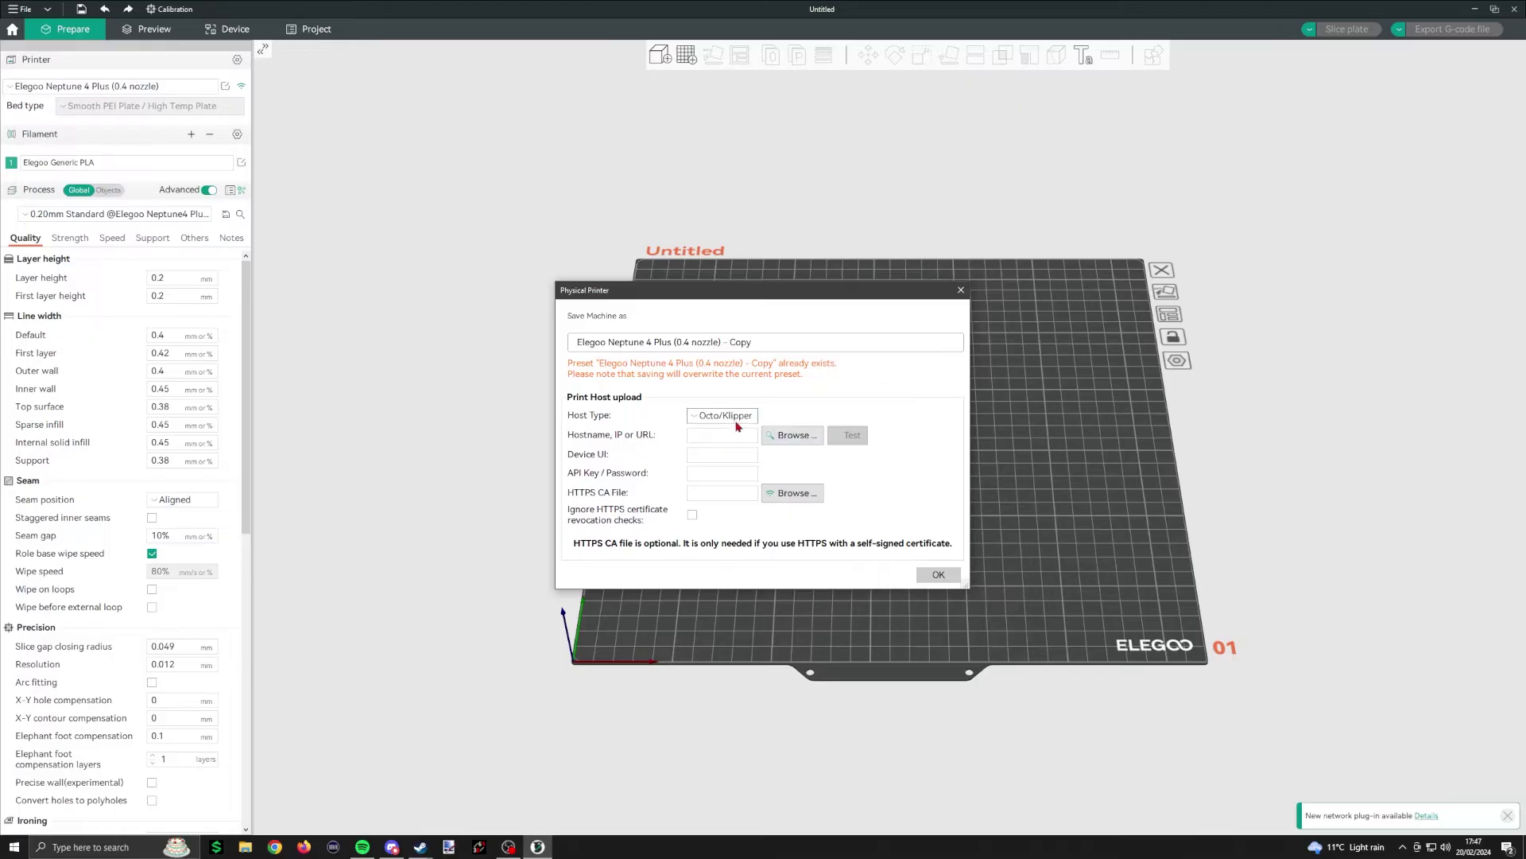
key("Escape")
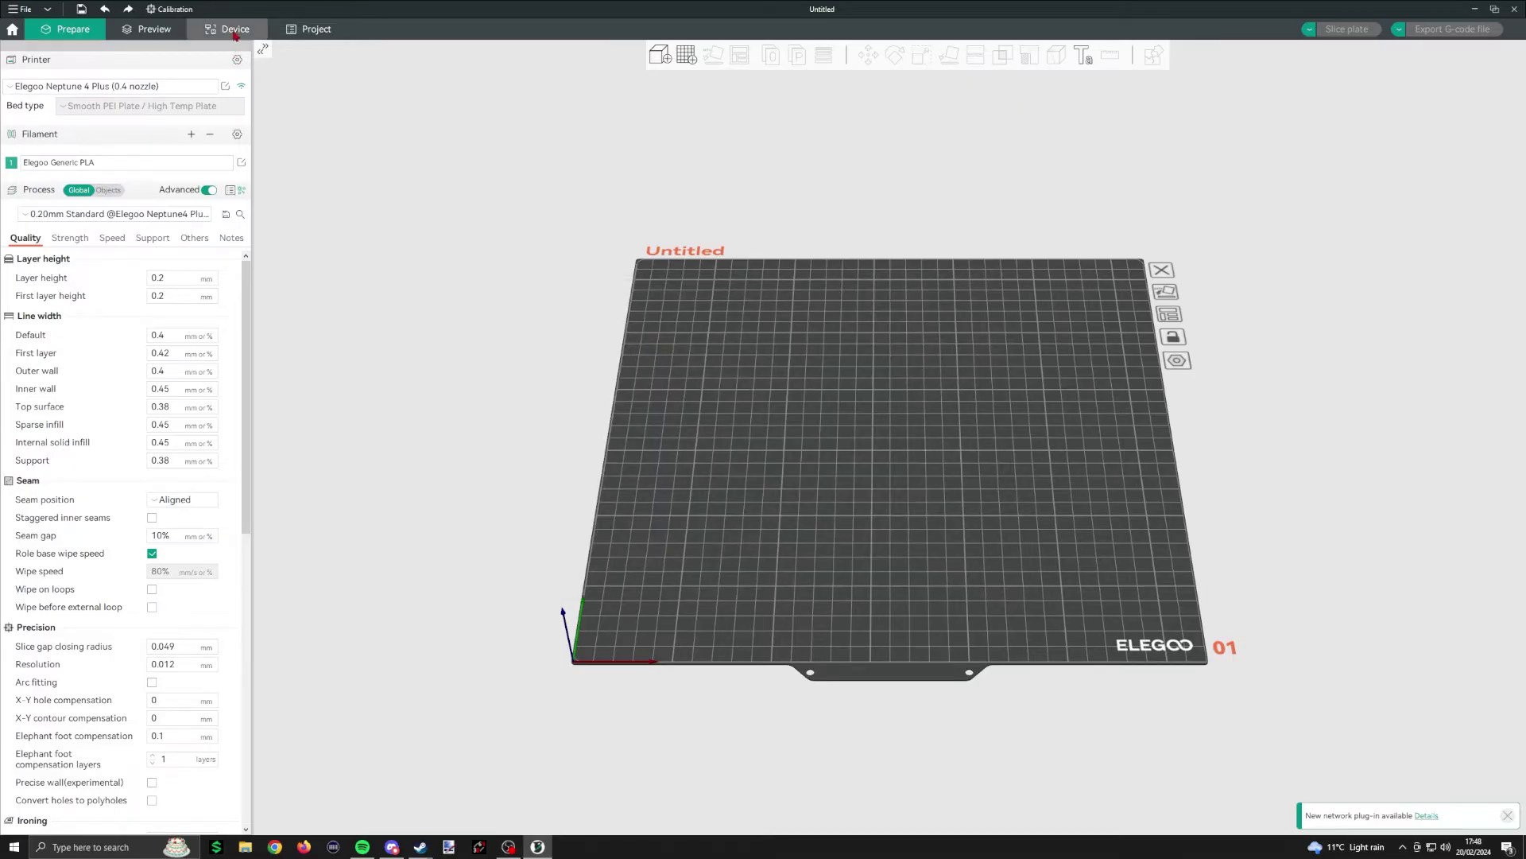
left_click(235, 35)
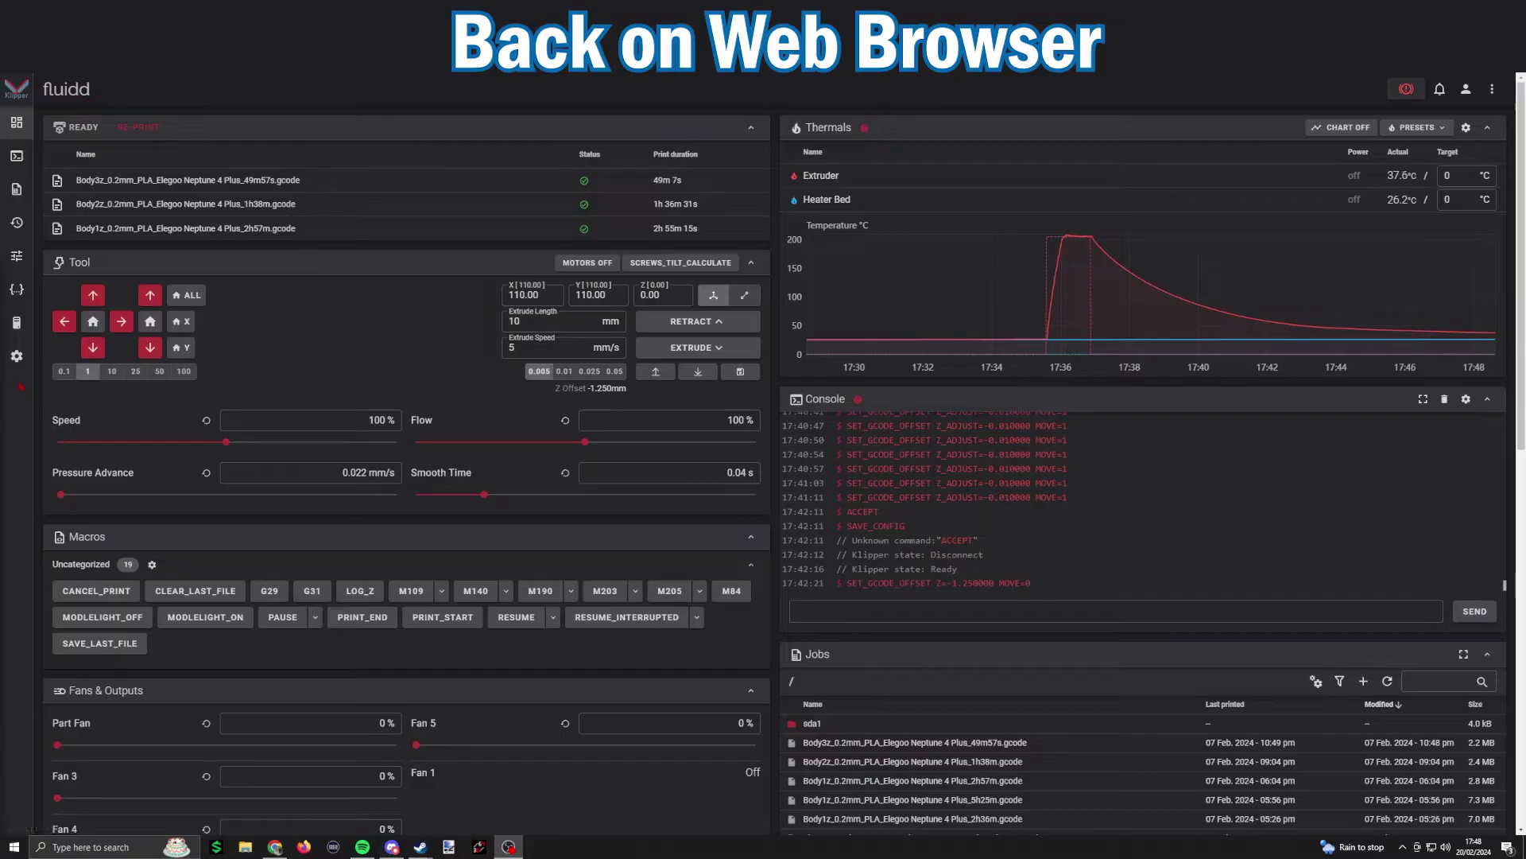
- Visit Fluidd Settings, return to the Dashboard, then show the configuration file list
left_click(8, 365)
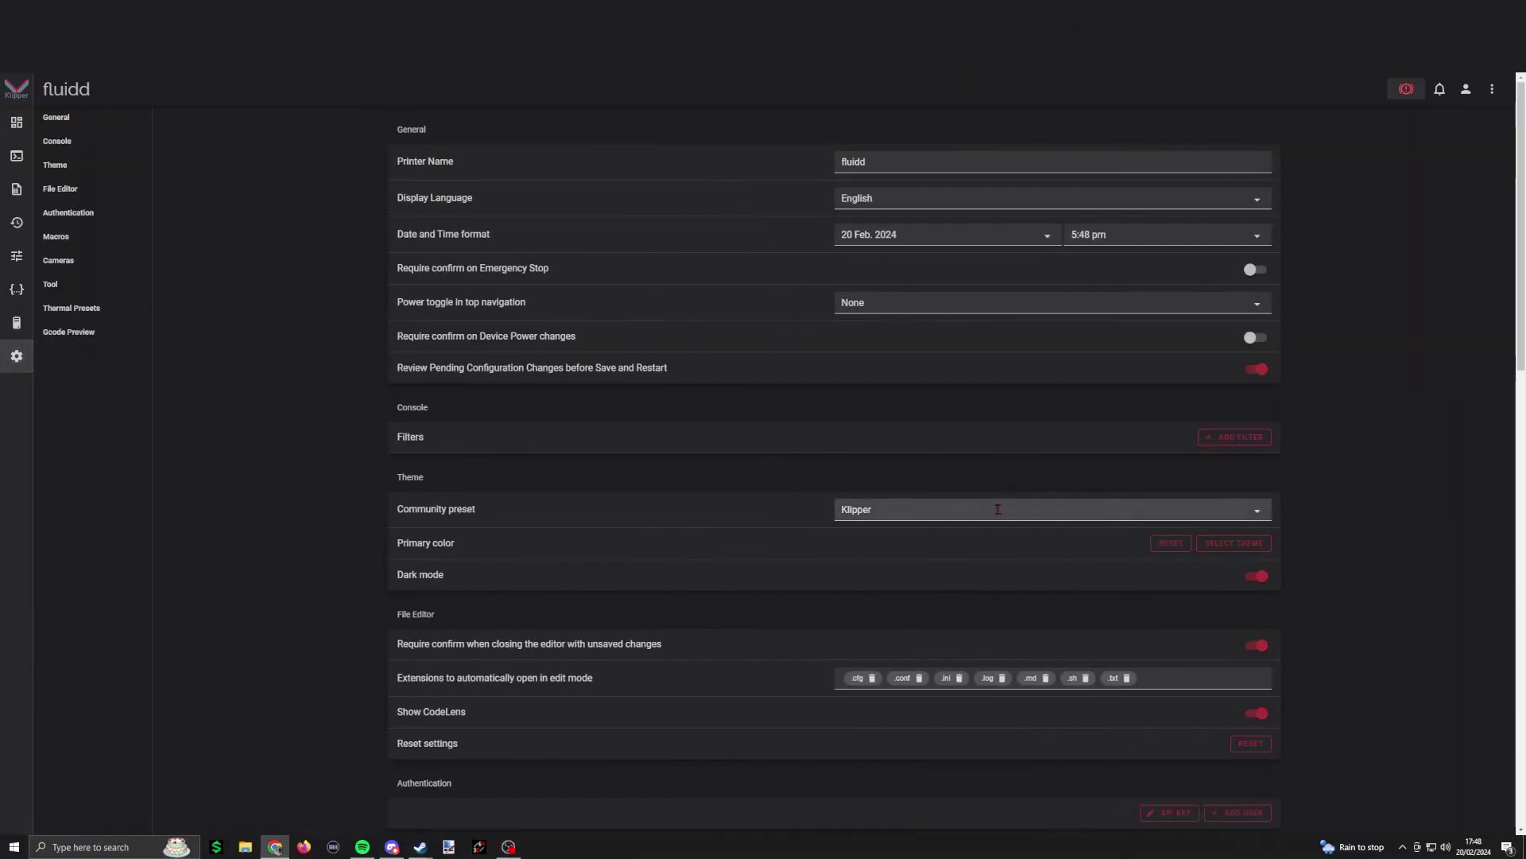
left_click(16, 121)
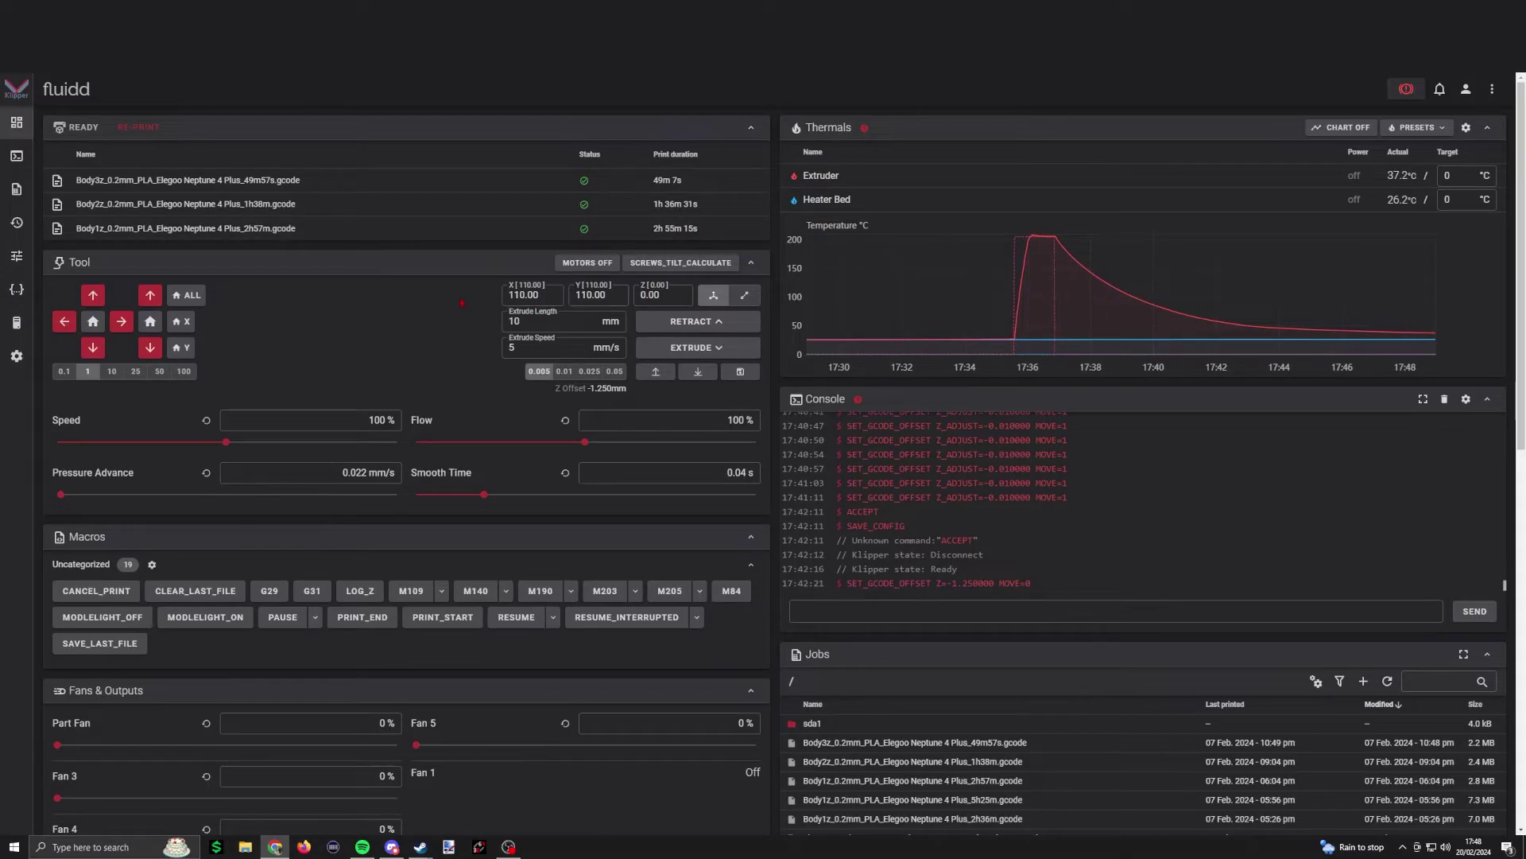
left_click(17, 293)
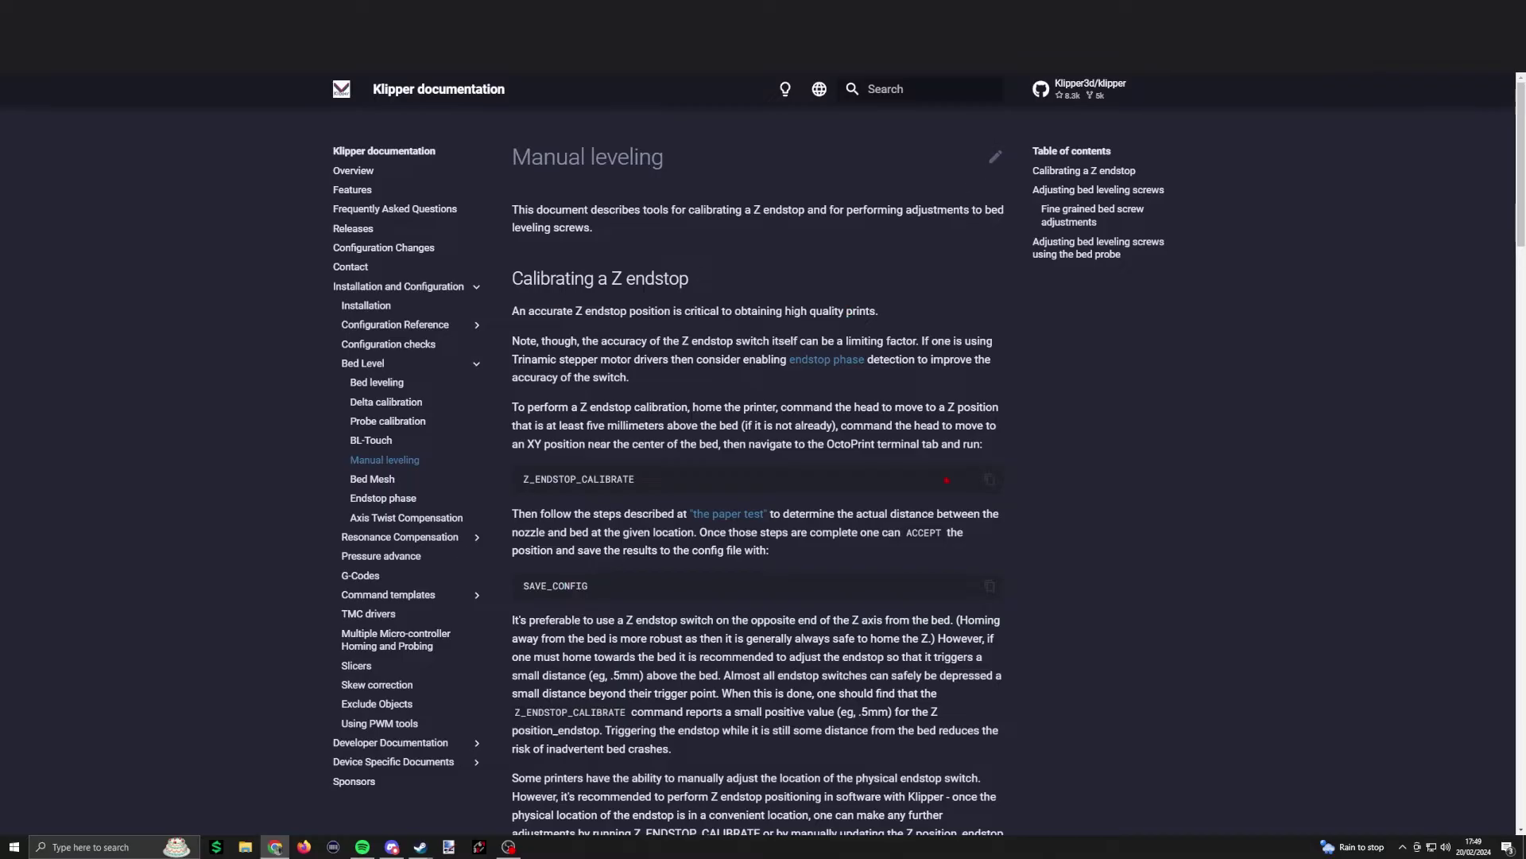
- Scroll to the bed-probe section and select the [screws_tilt_adjust] example config block
scroll(1046, 456, "down", 6)
scroll(1046, 456, "down", 13)
scroll(1047, 457, "down", 10)
scroll(1046, 455, "down", 2)
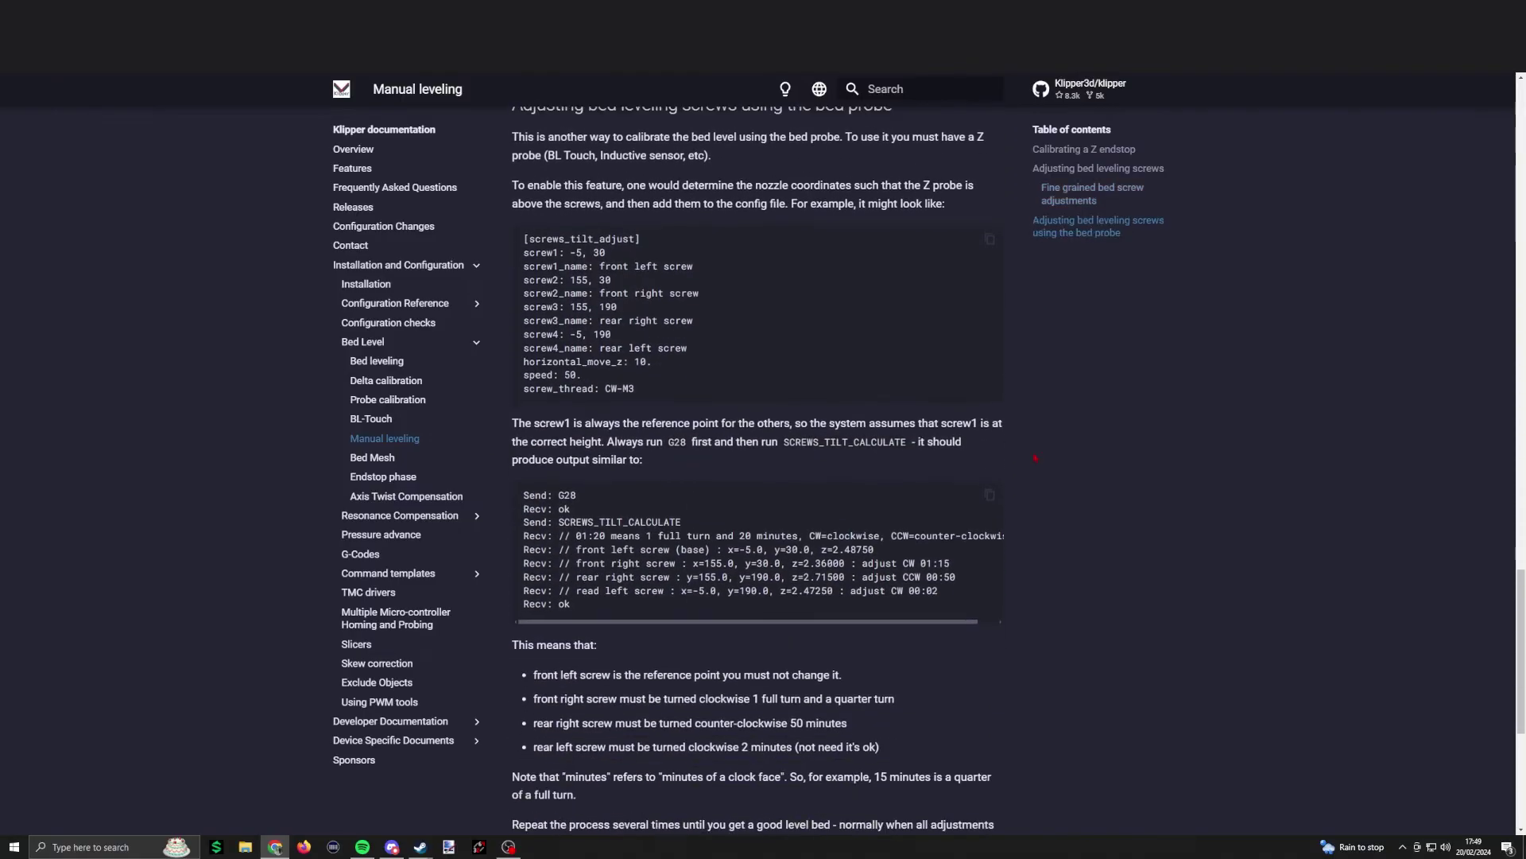
left_click_drag(748, 391, 523, 237)
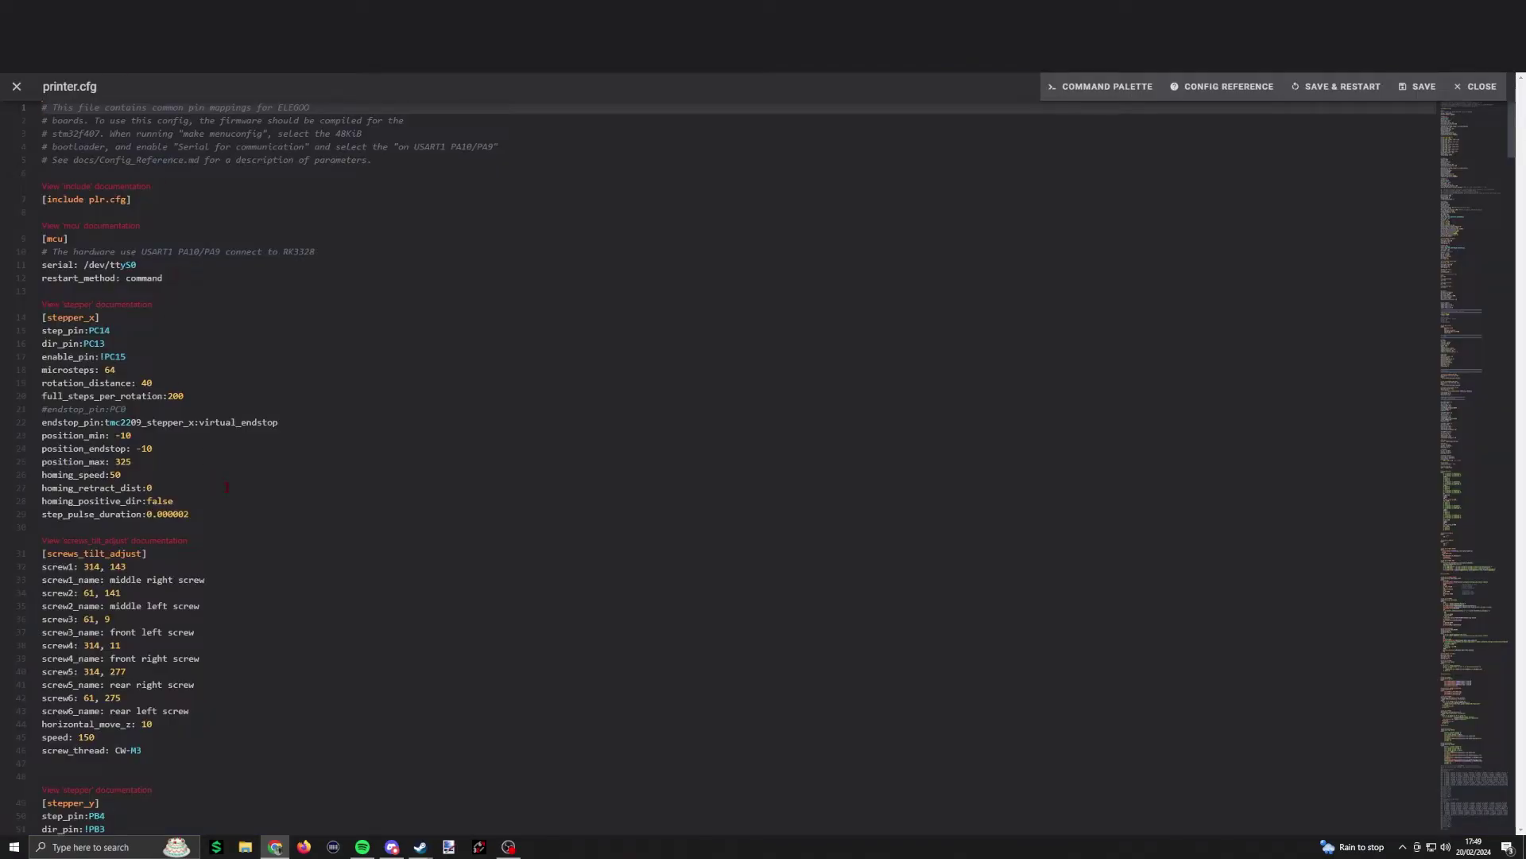
scroll(227, 487, "down", 2)
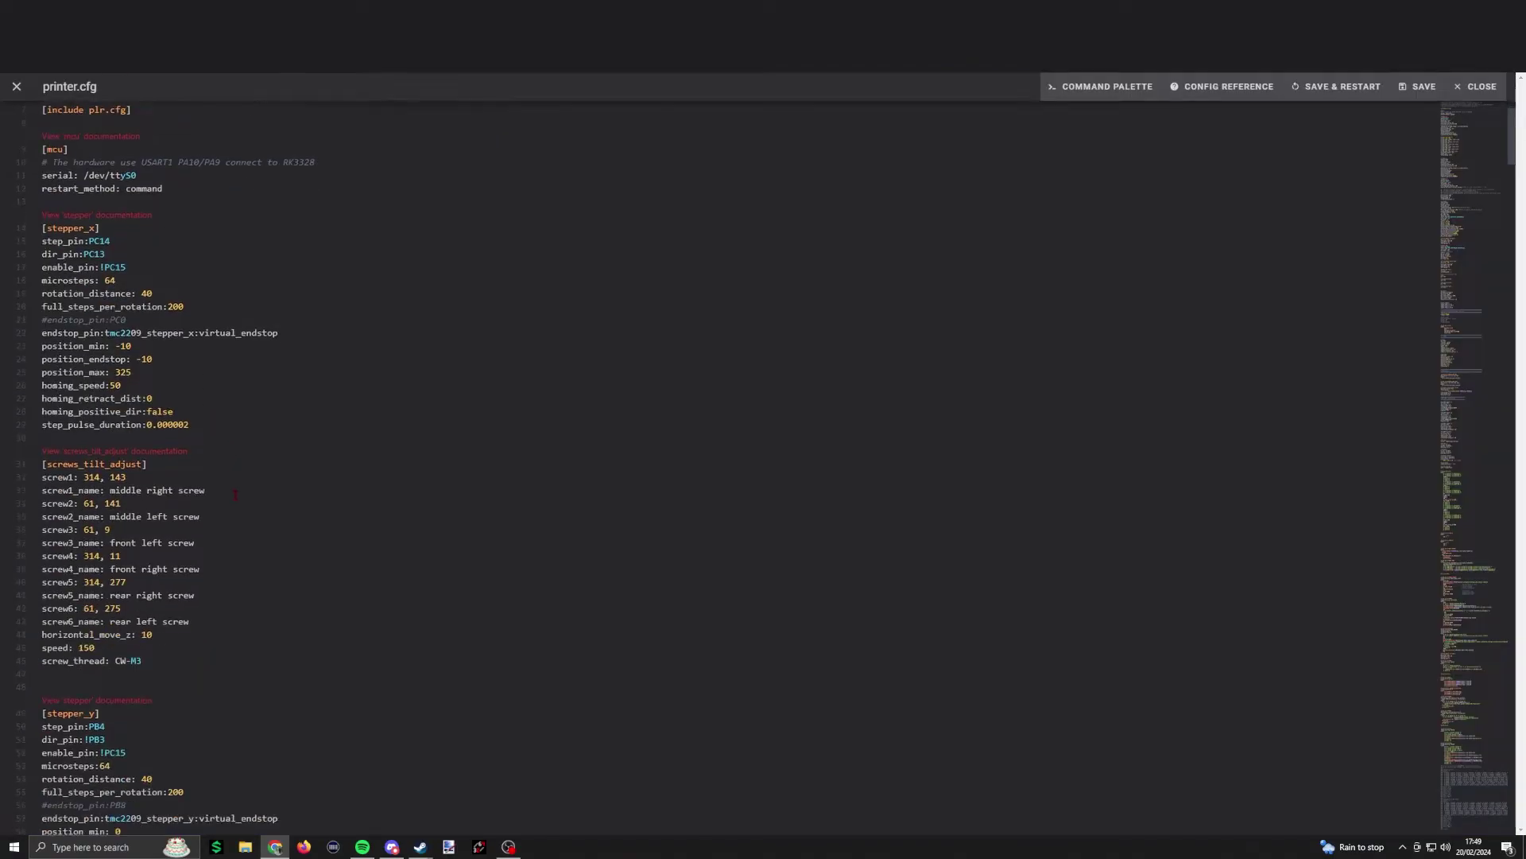
left_click_drag(43, 403, 180, 610)
left_click_drag(116, 430, 194, 535)
left_click(132, 535)
left_click_drag(115, 561, 190, 561)
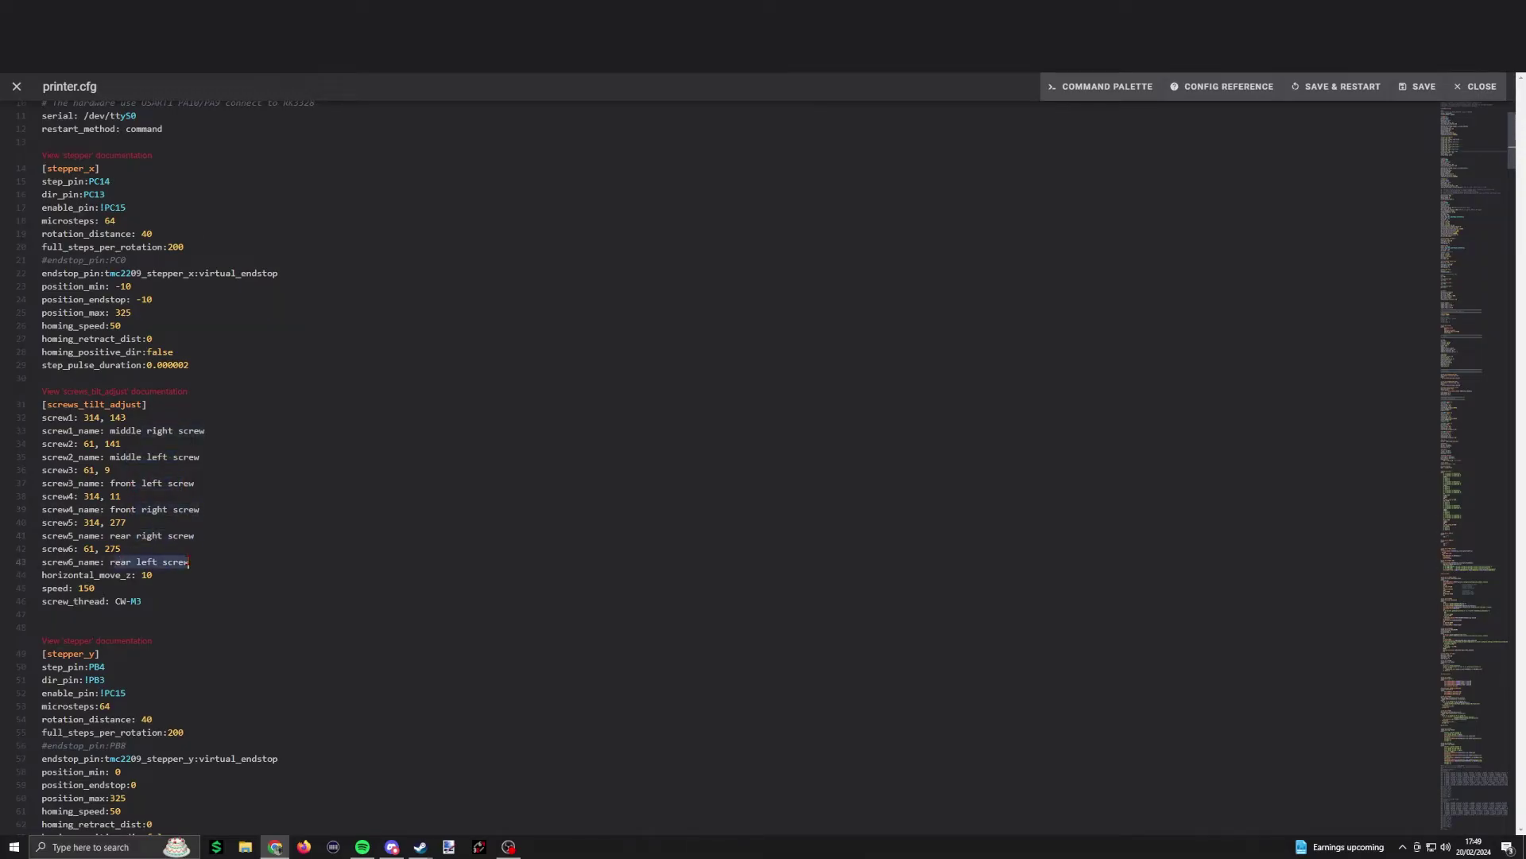
left_click(213, 560)
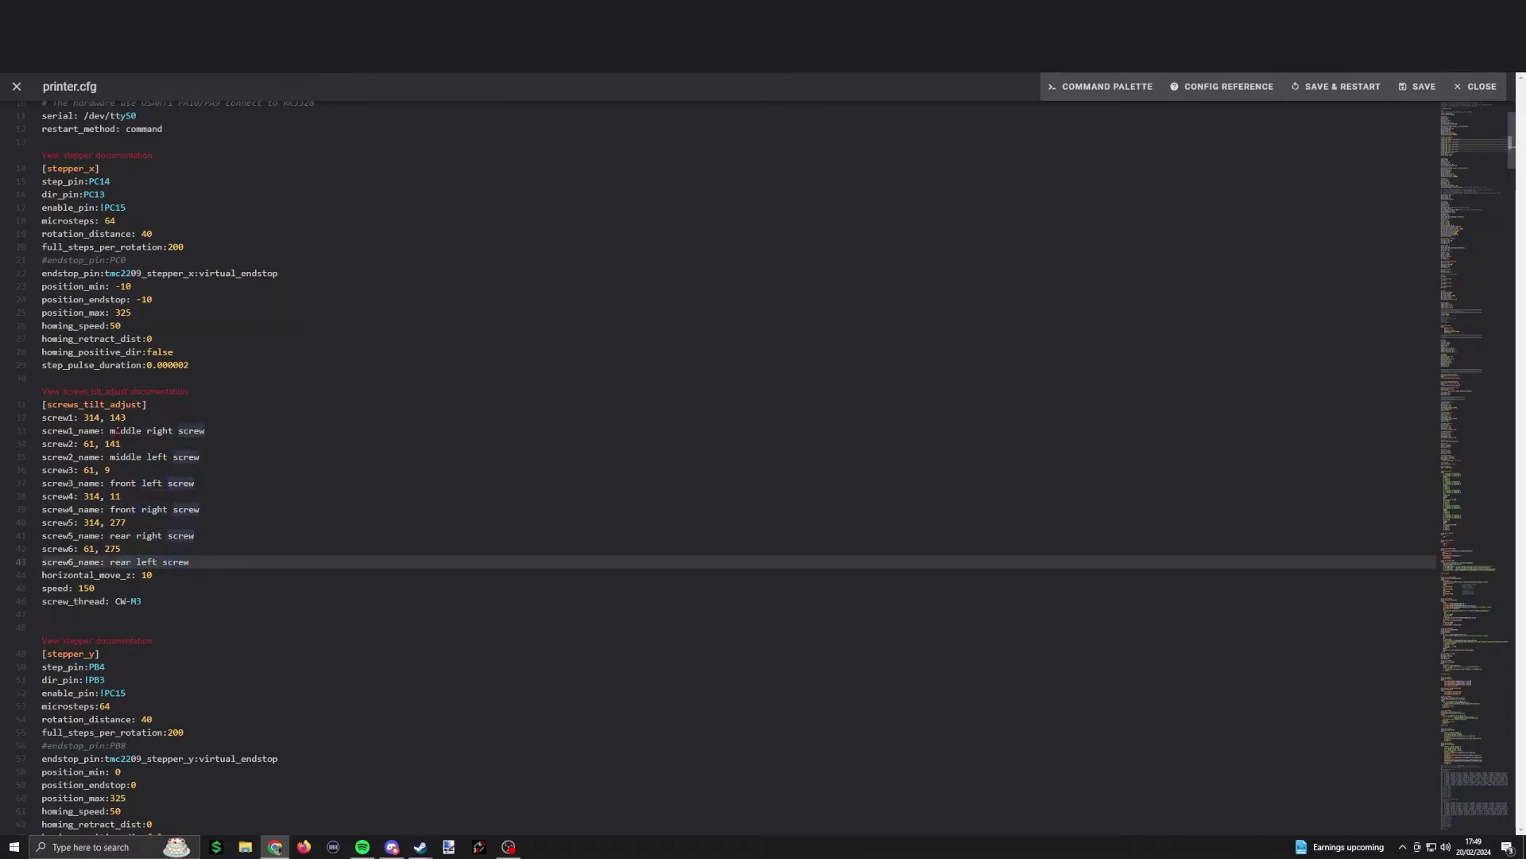
left_click(210, 430)
left_click(254, 598)
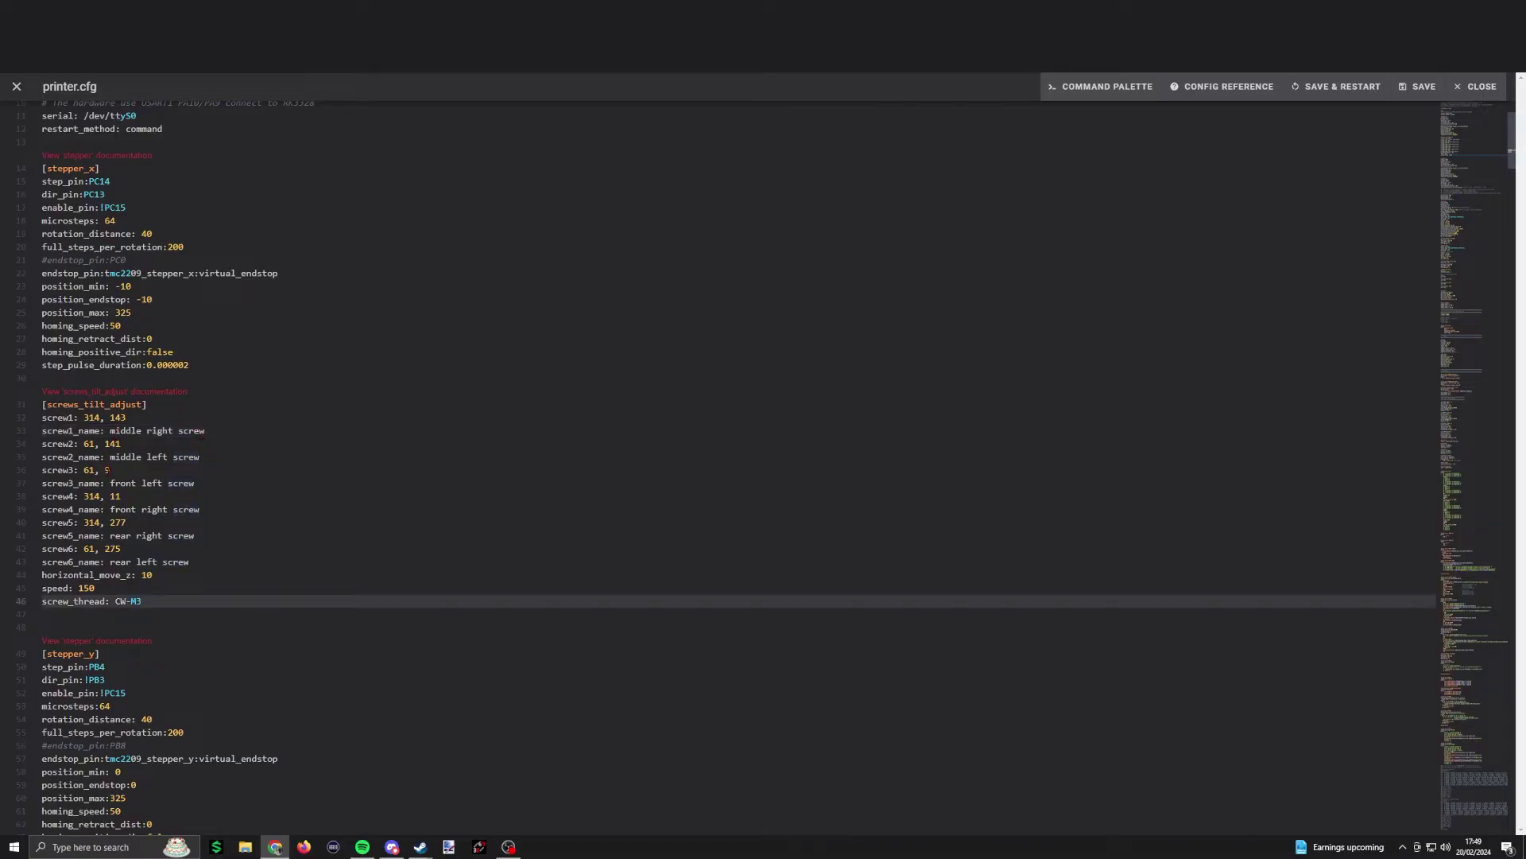
triple_click(168, 575)
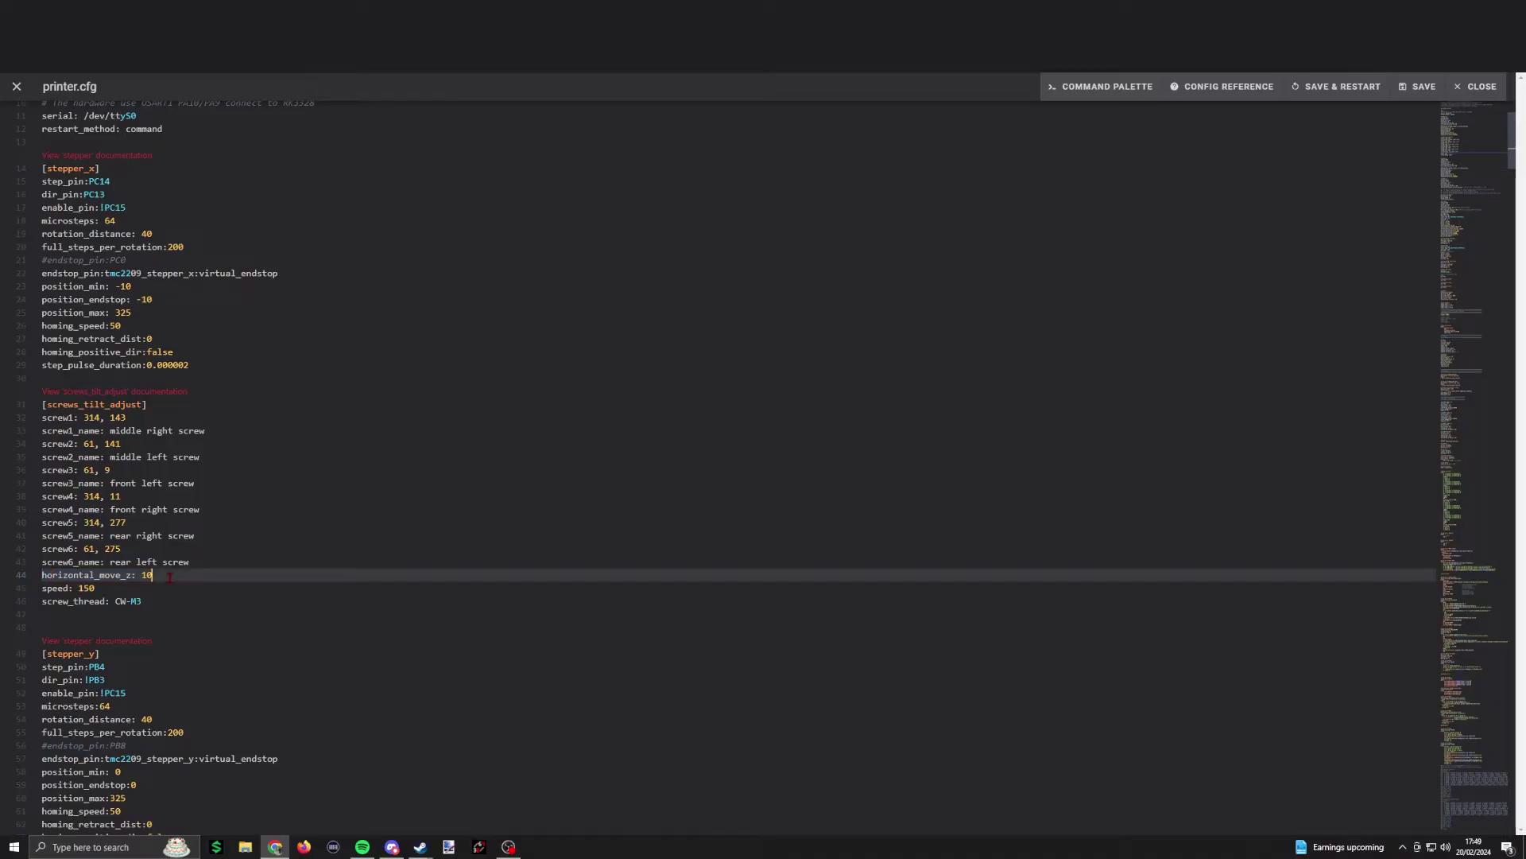
left_click_drag(96, 589, 42, 588)
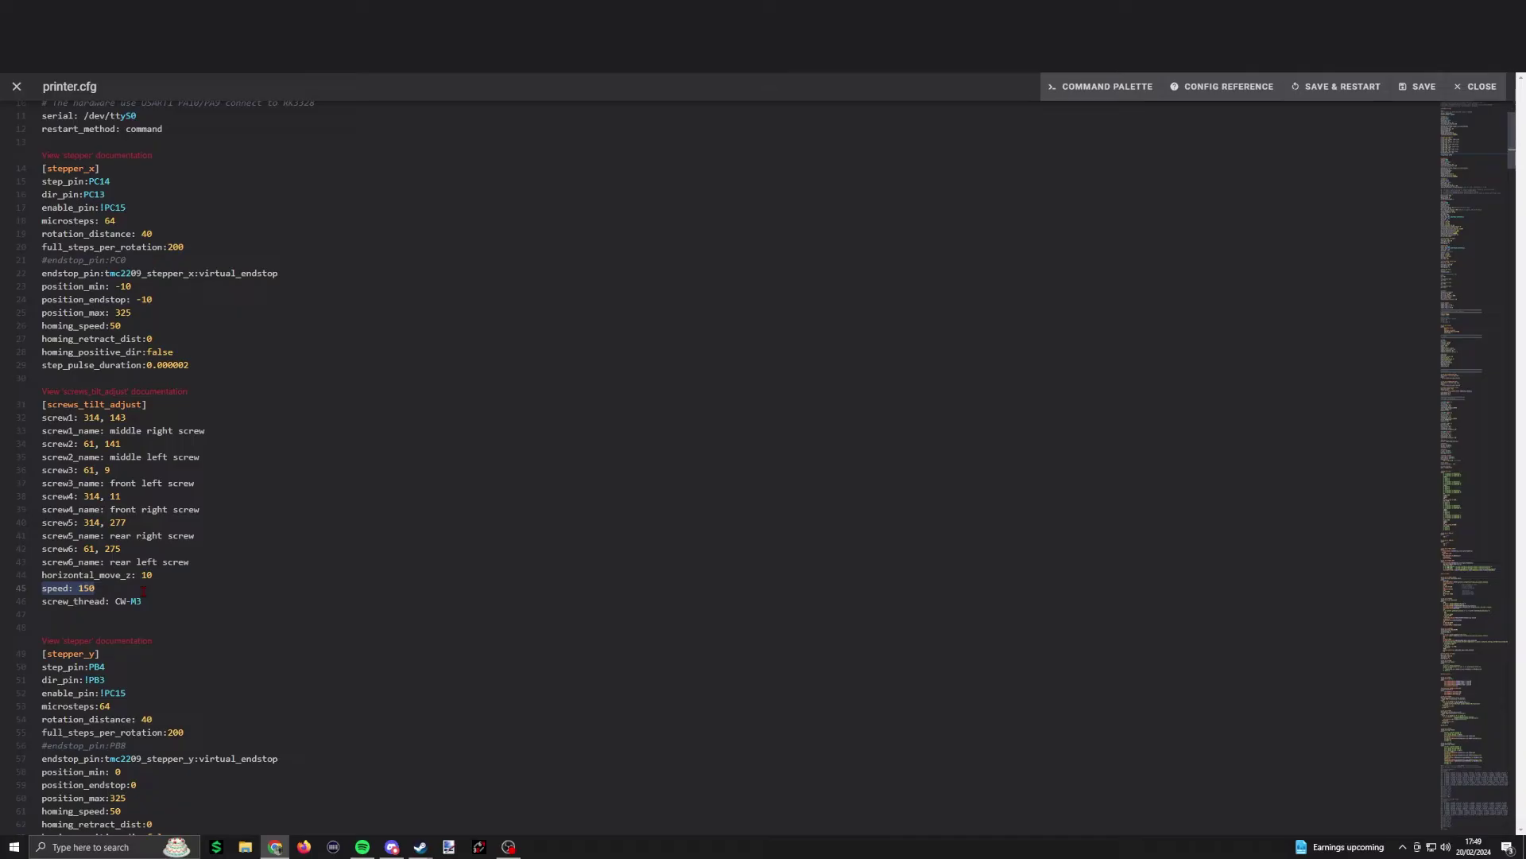
left_click_drag(112, 602, 179, 607)
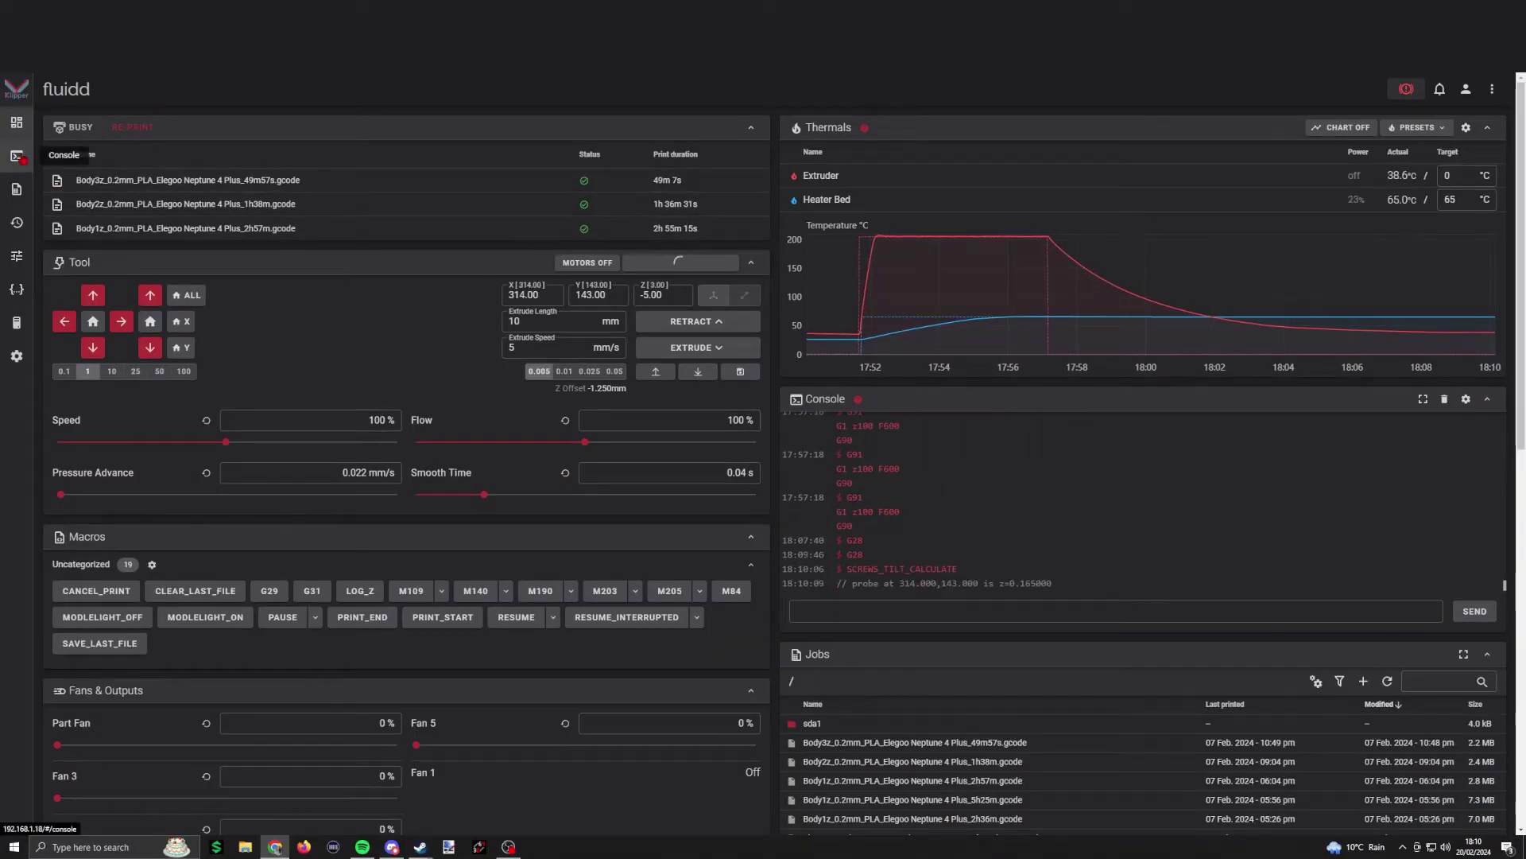
- Switch to the full-page console listing each screw's SCREWS_TILT_CALCULATE adjustment
left_click(17, 156)
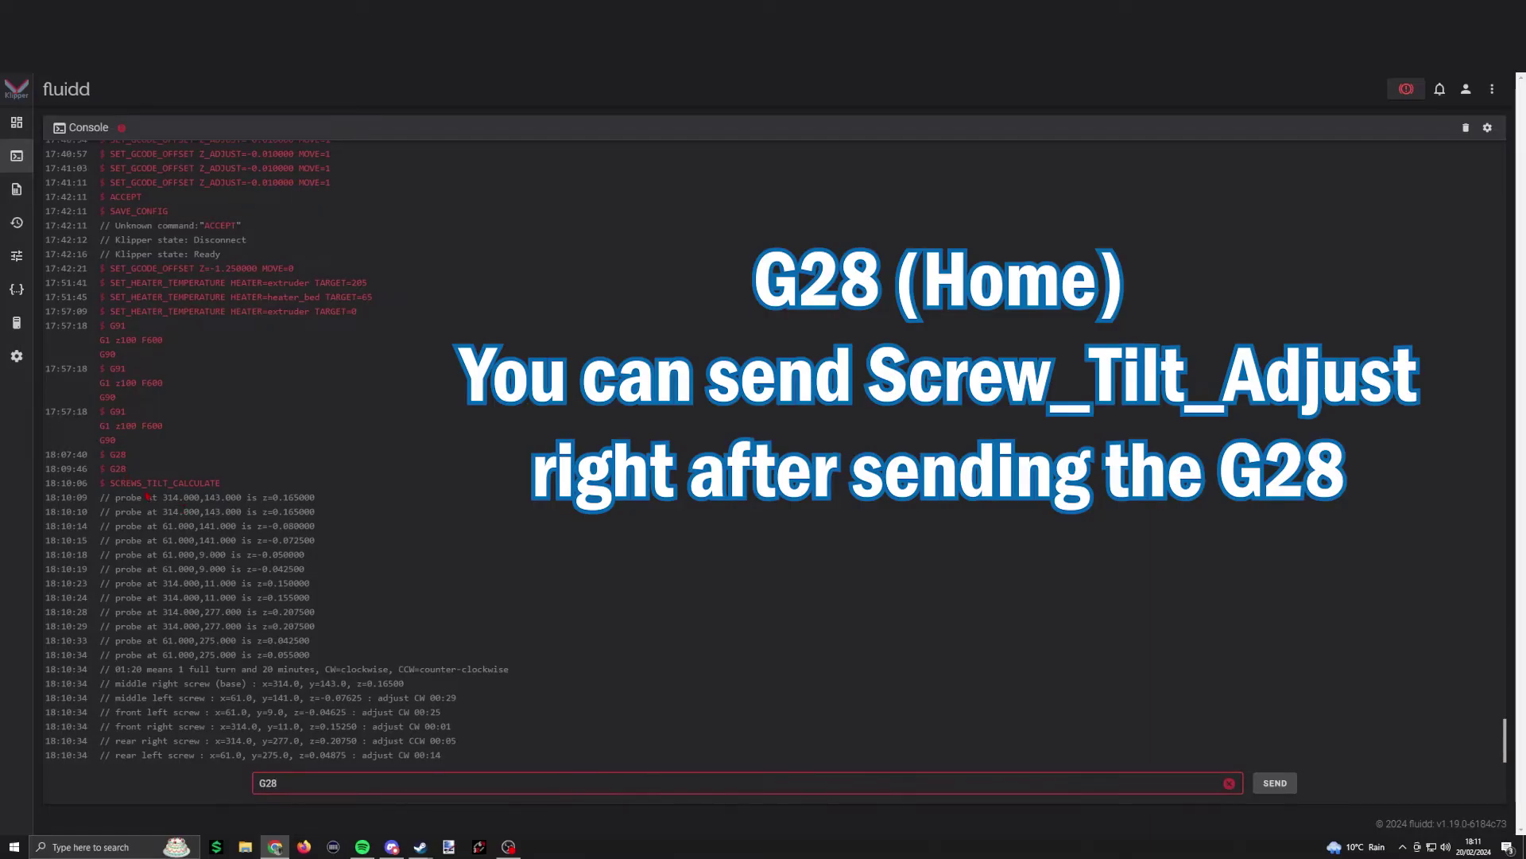
- Home the printer with G28, then rerun SCREWS_TILT_CALCULATE from the console history
key("Return")
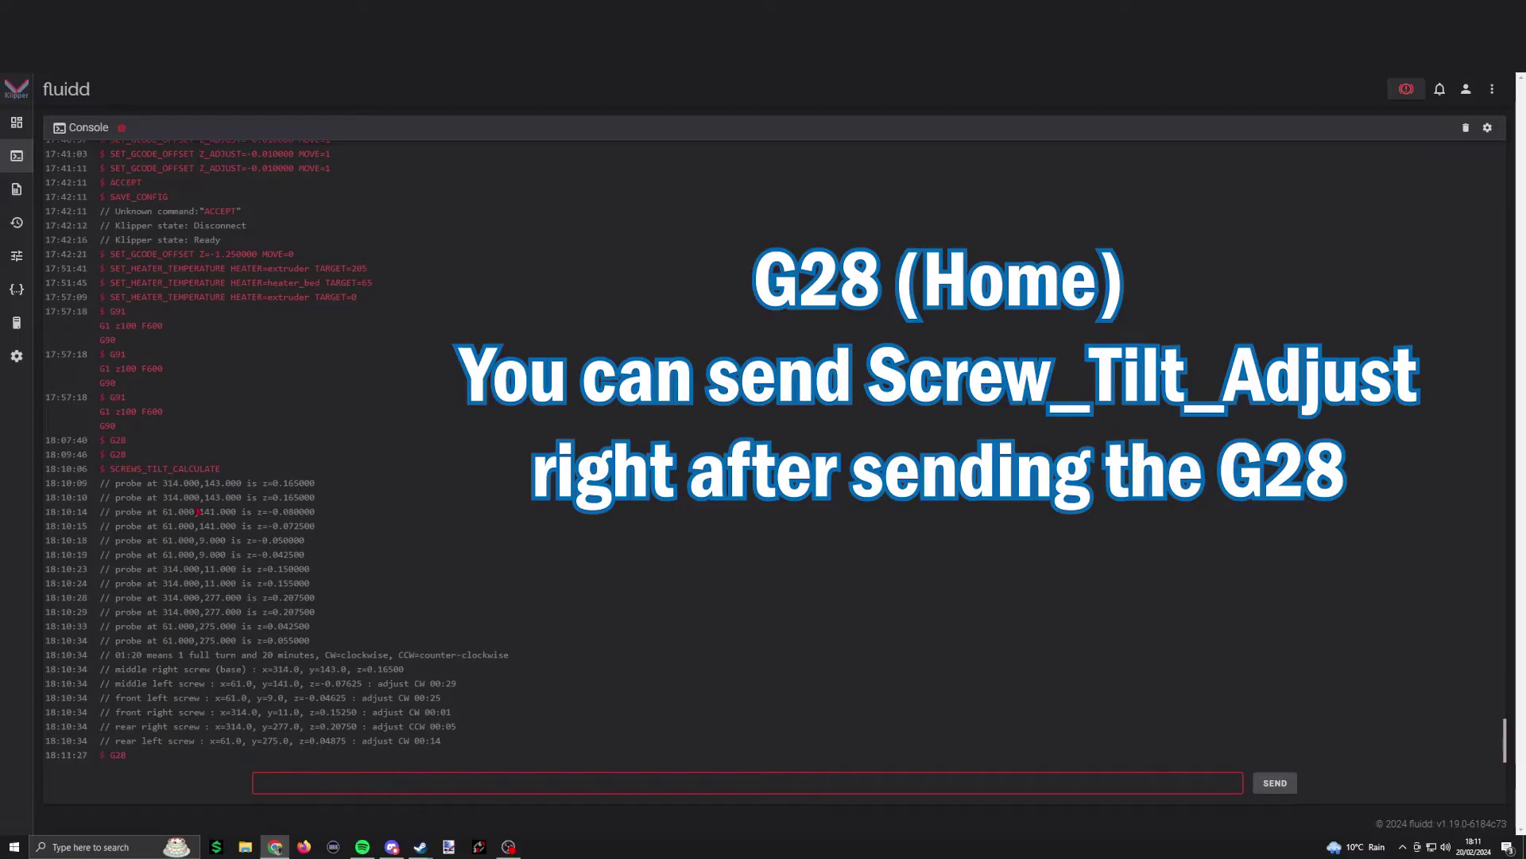
left_click(206, 470)
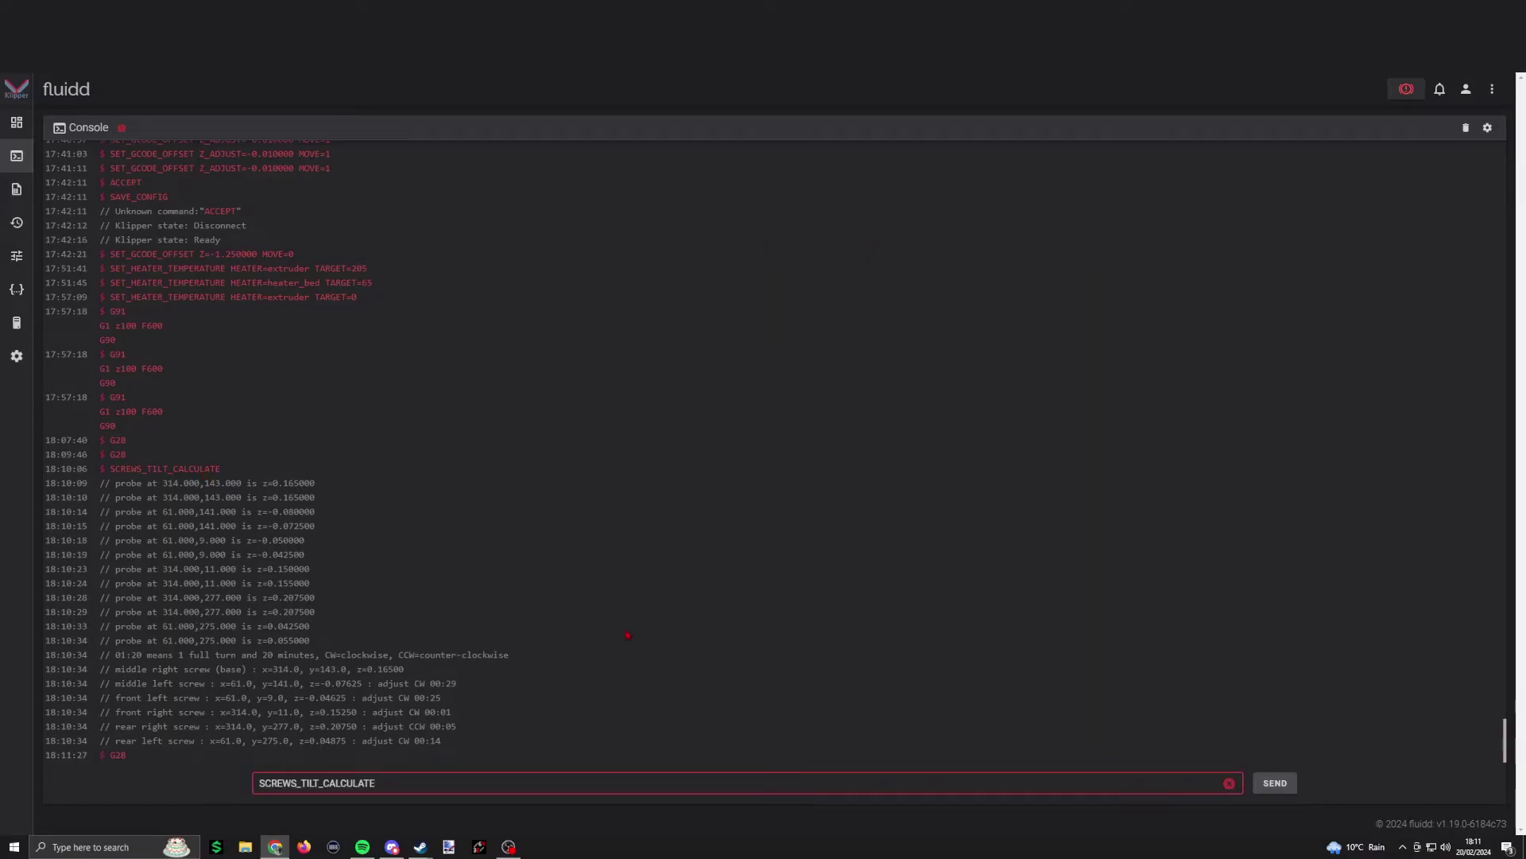
key("Return")
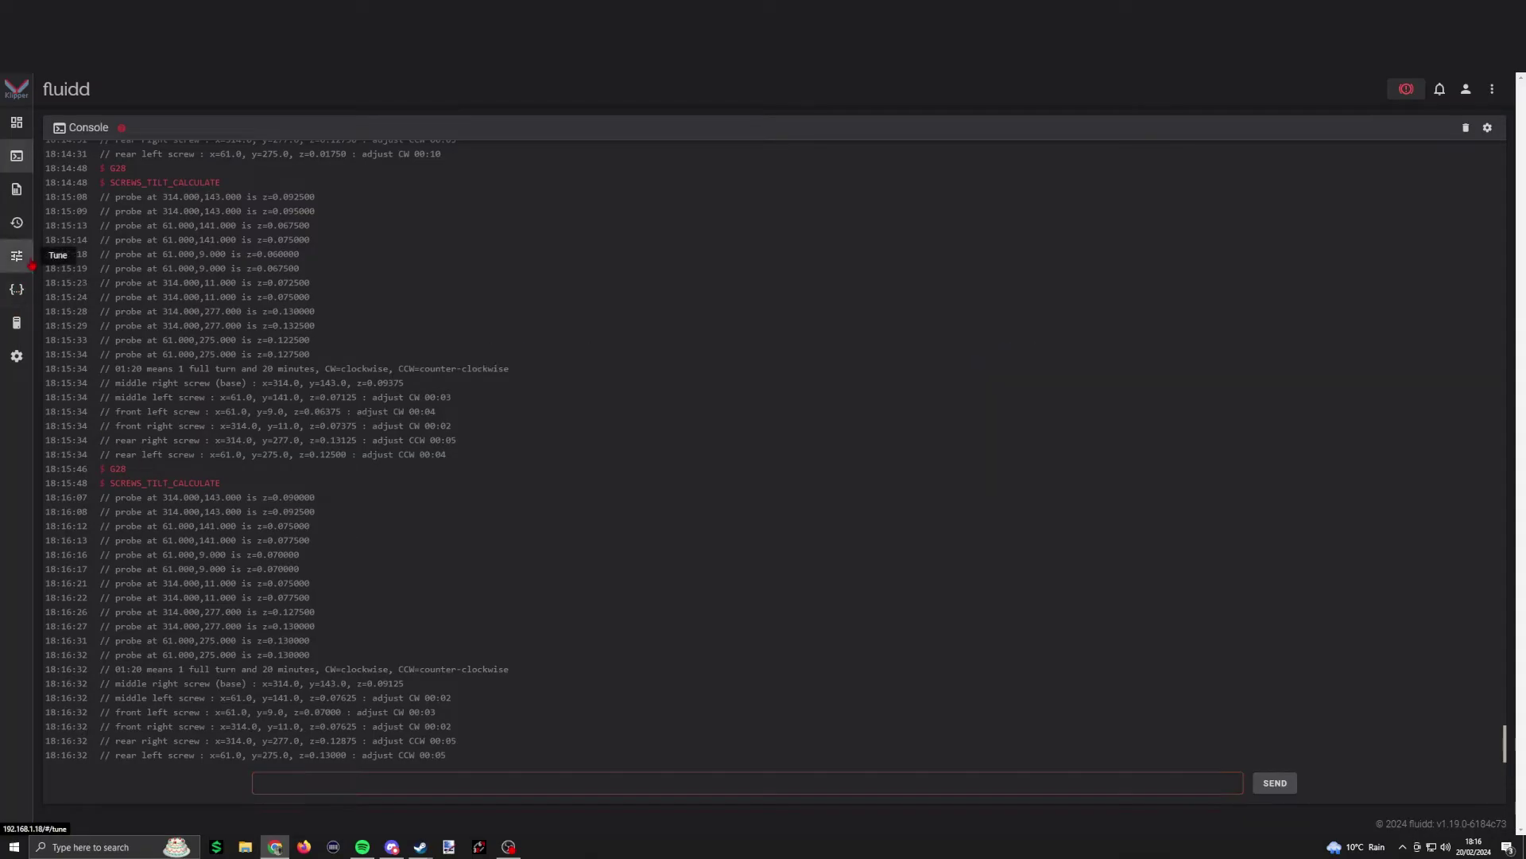
- Show the Tune page's 3-D bed mesh (variance 0.1250) and rotate it to inspect its shape
left_click(17, 256)
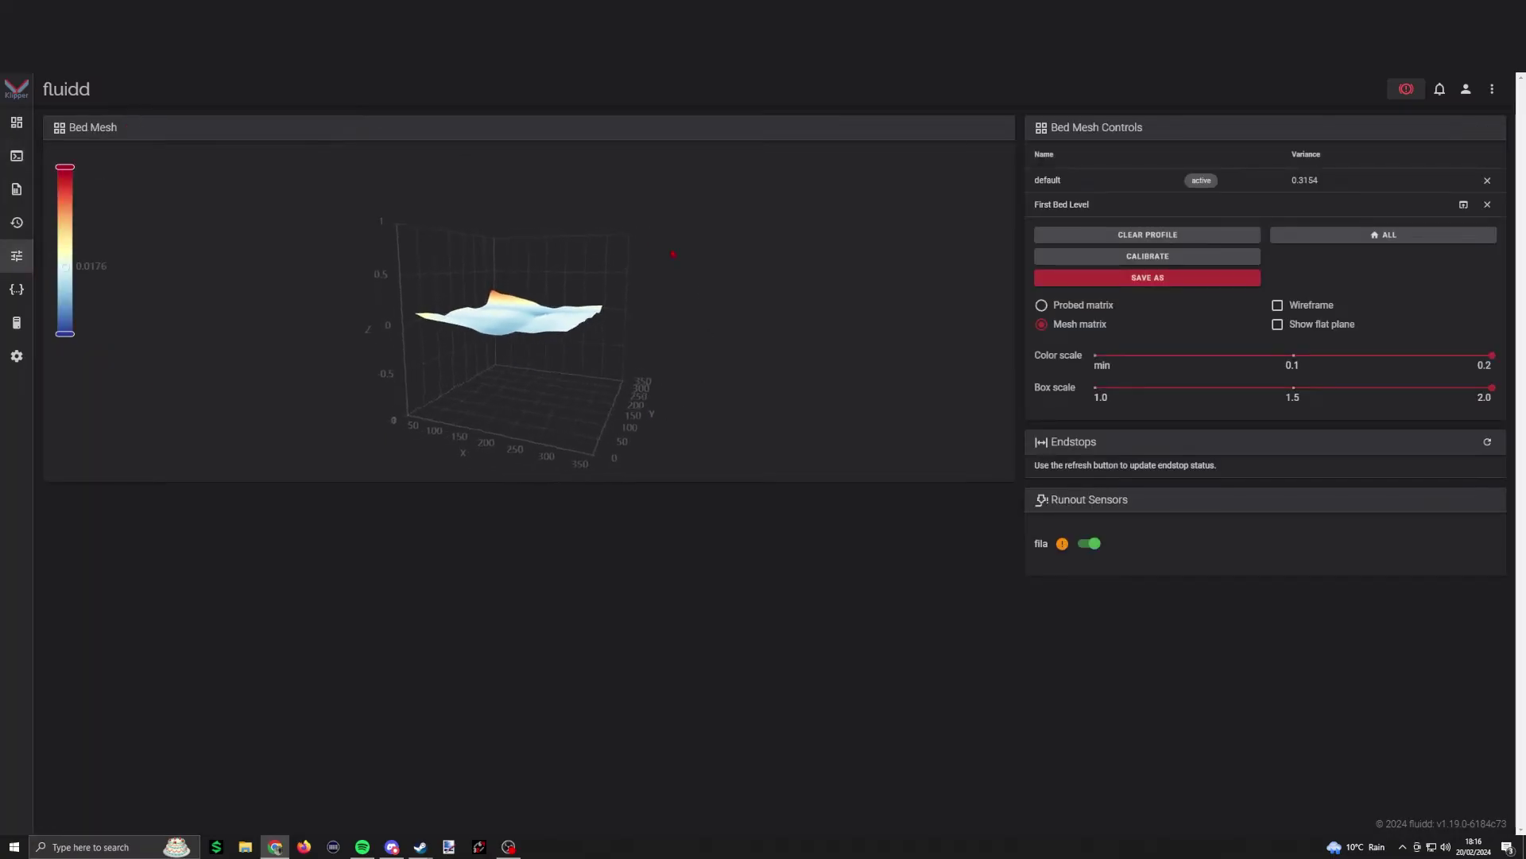
left_click_drag(667, 249, 524, 420)
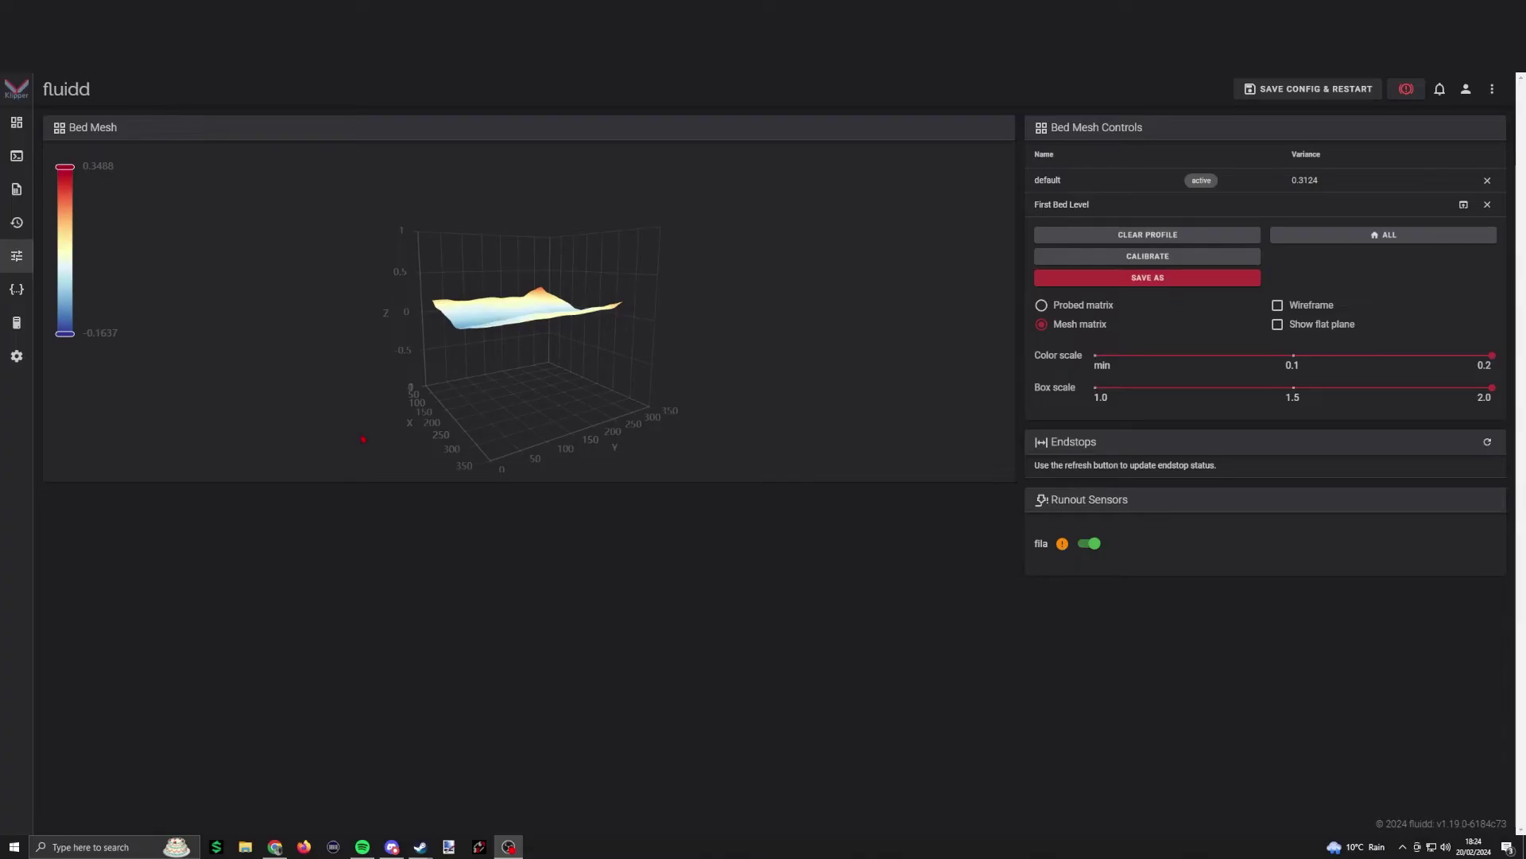
left_click_drag(363, 439, 657, 515)
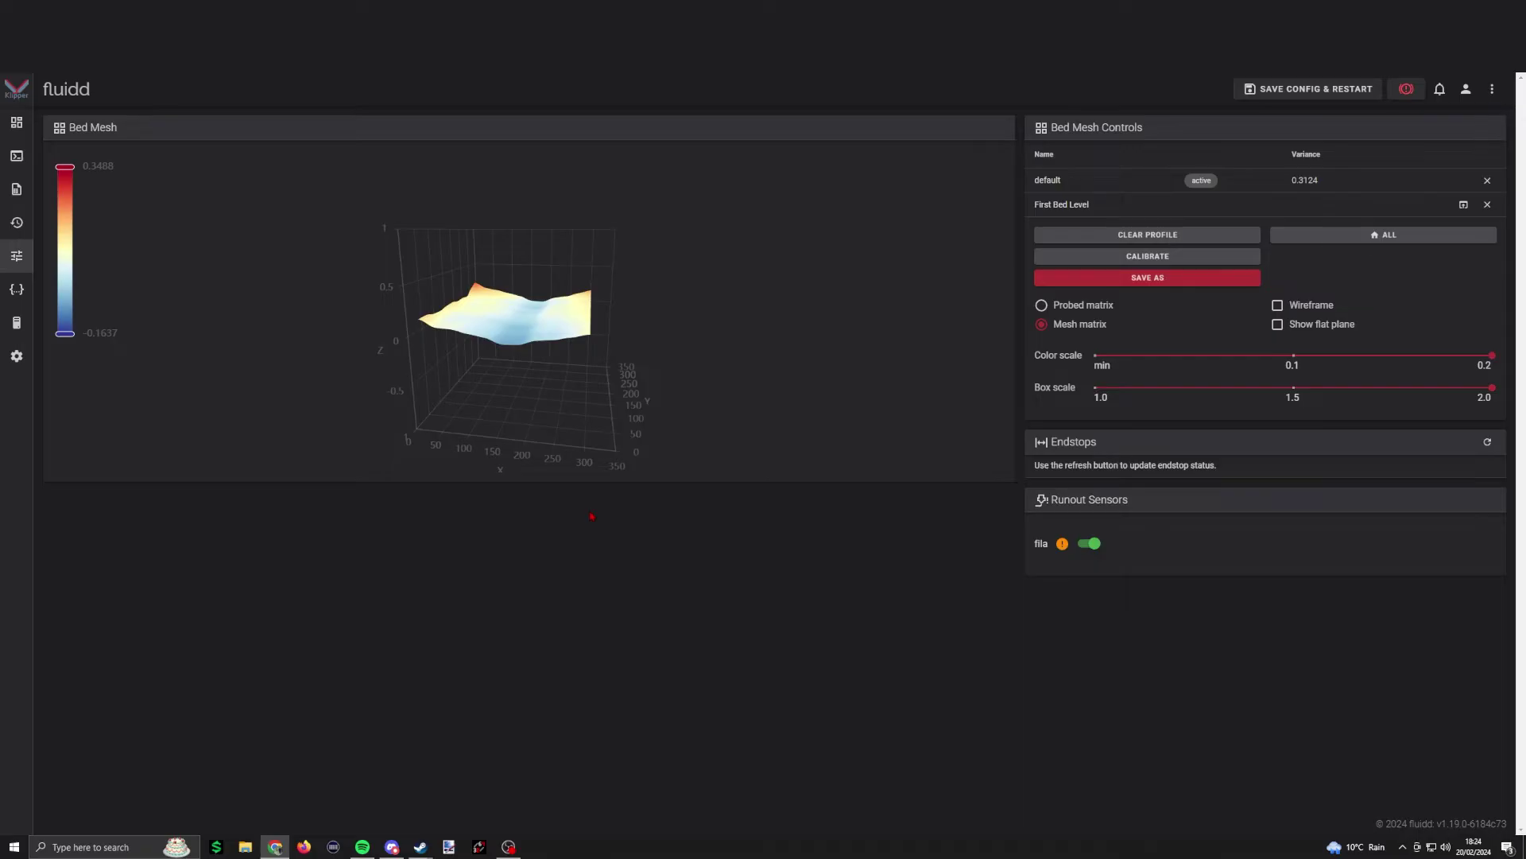
left_click_drag(591, 516, 525, 477)
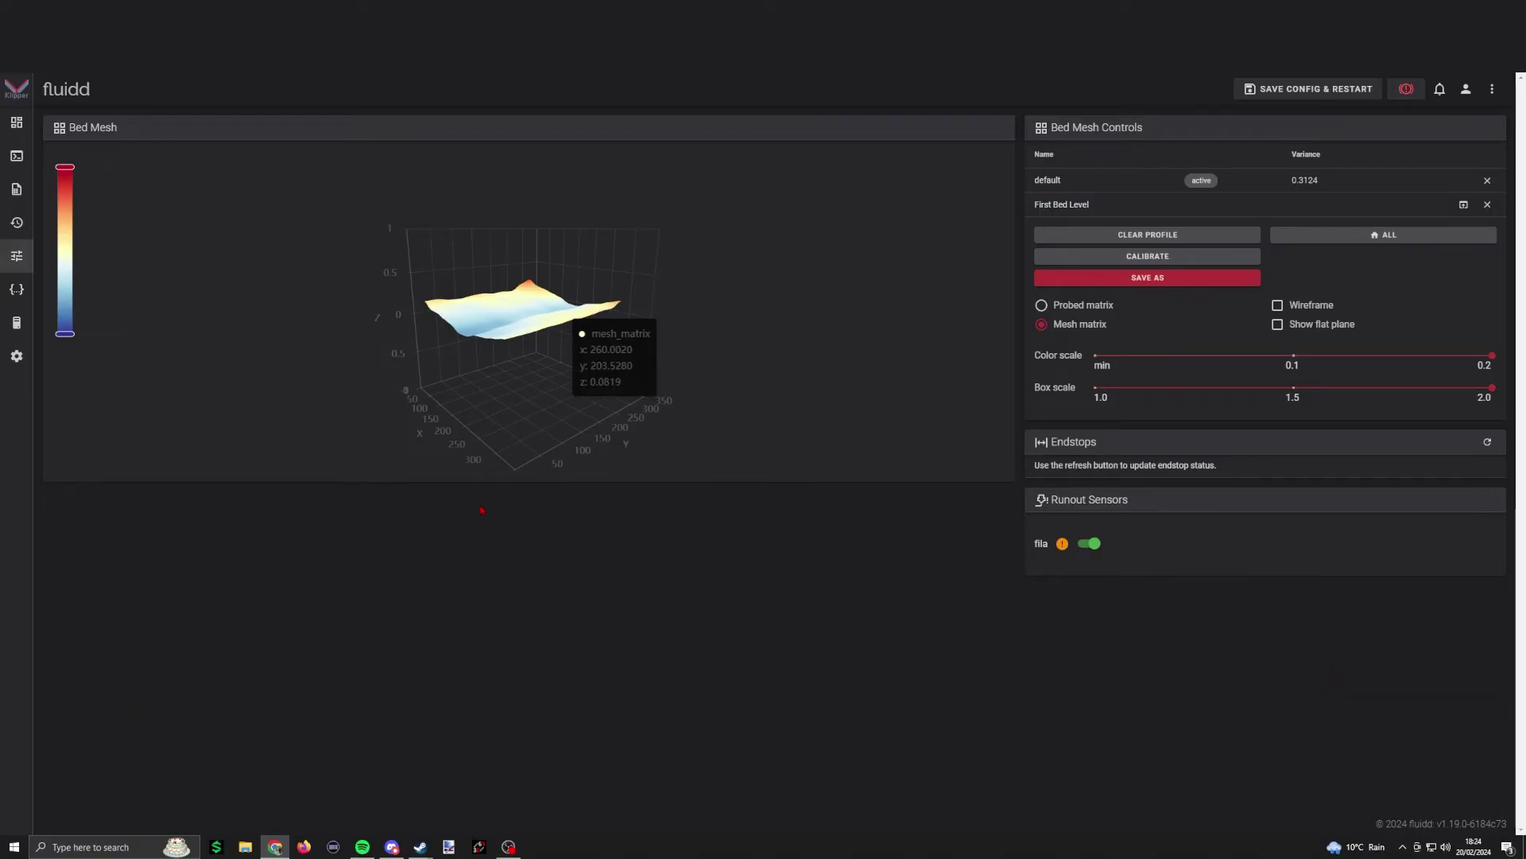
left_click_drag(556, 445, 548, 357)
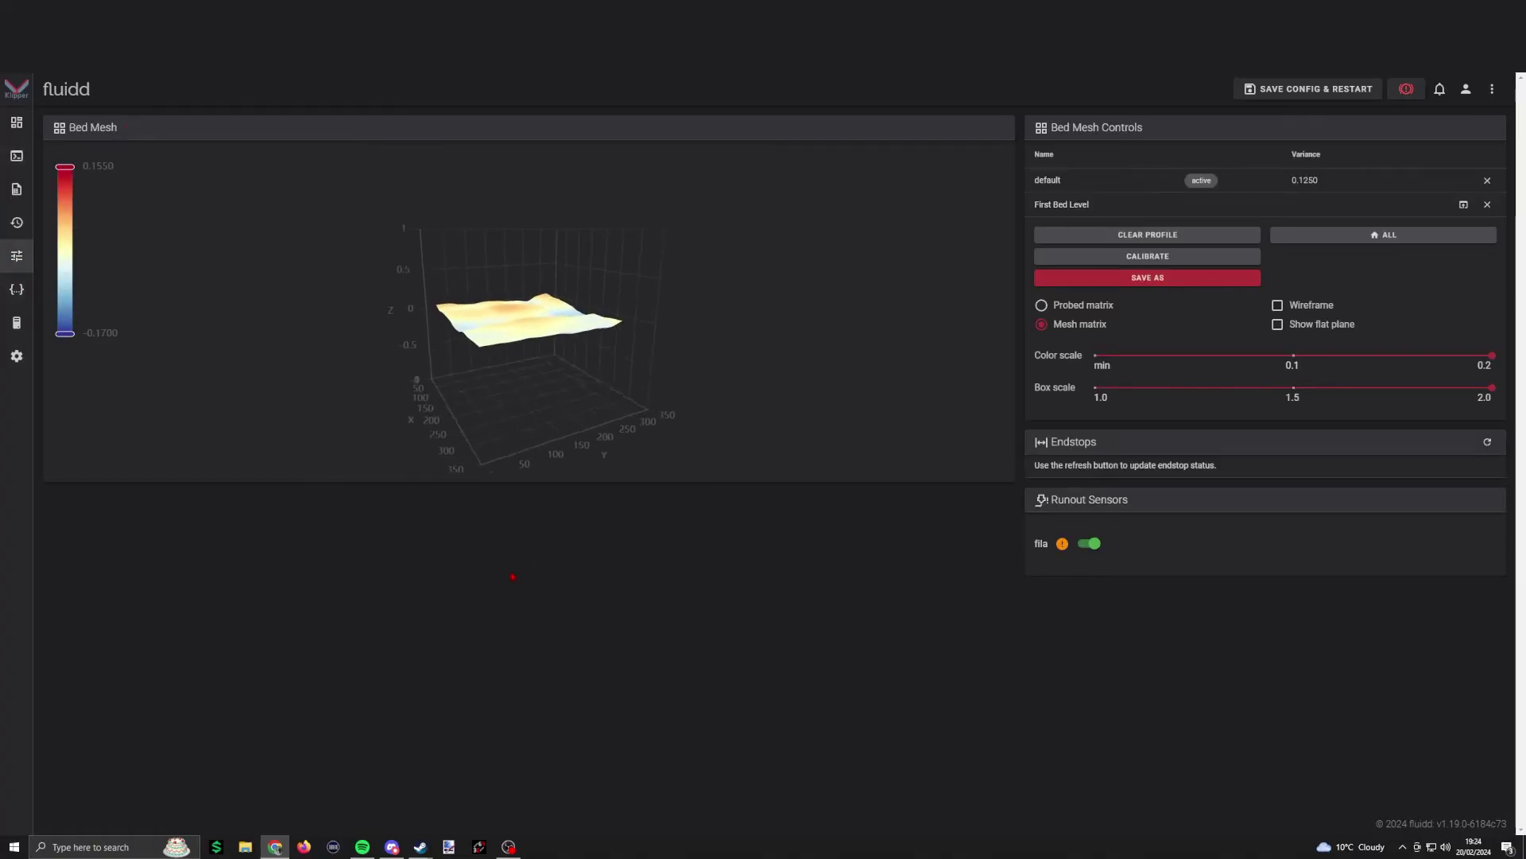
- Overlay a flat reference plane on the bed mesh and rotate the plot to compare them
left_click_drag(512, 577, 635, 463)
left_click_drag(615, 373, 636, 378)
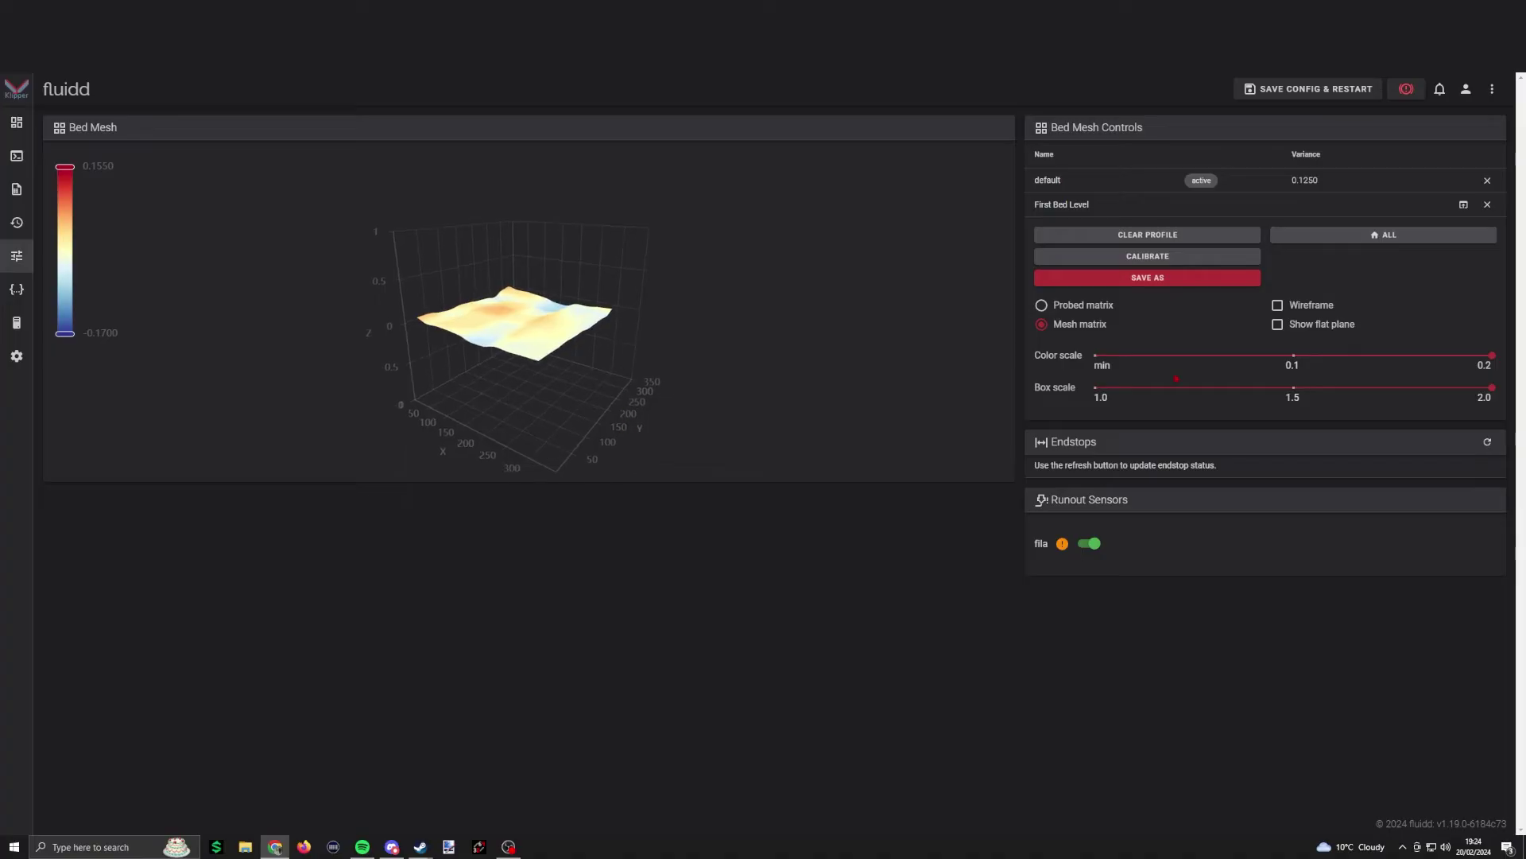
left_click(1297, 331)
left_click_drag(878, 340, 385, 283)
left_click_drag(477, 331, 715, 270)
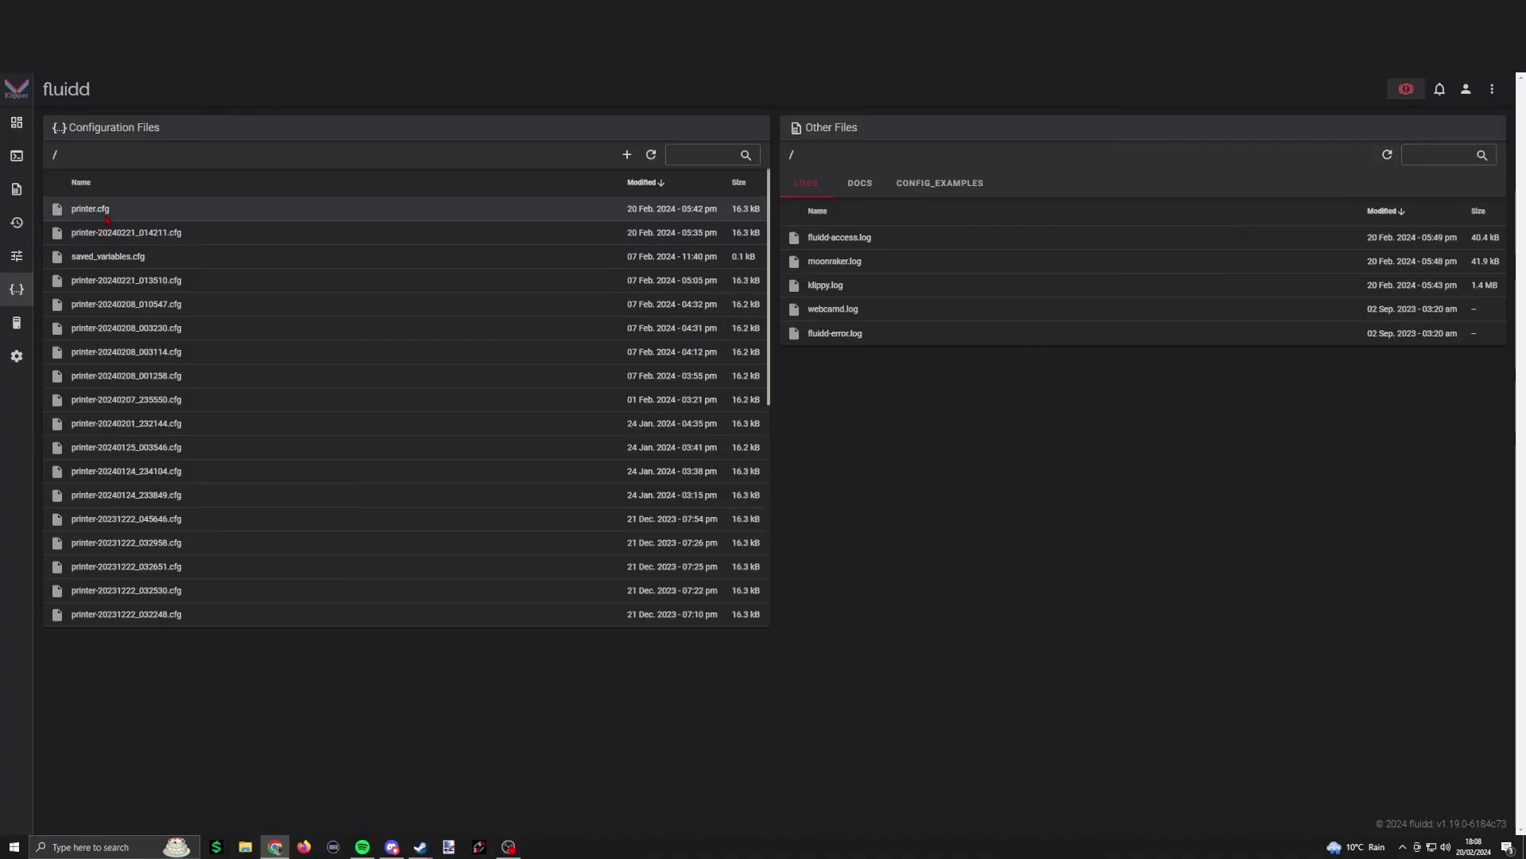
- Open printer.cfg in the editor and search it for z_offset
left_click(89, 204)
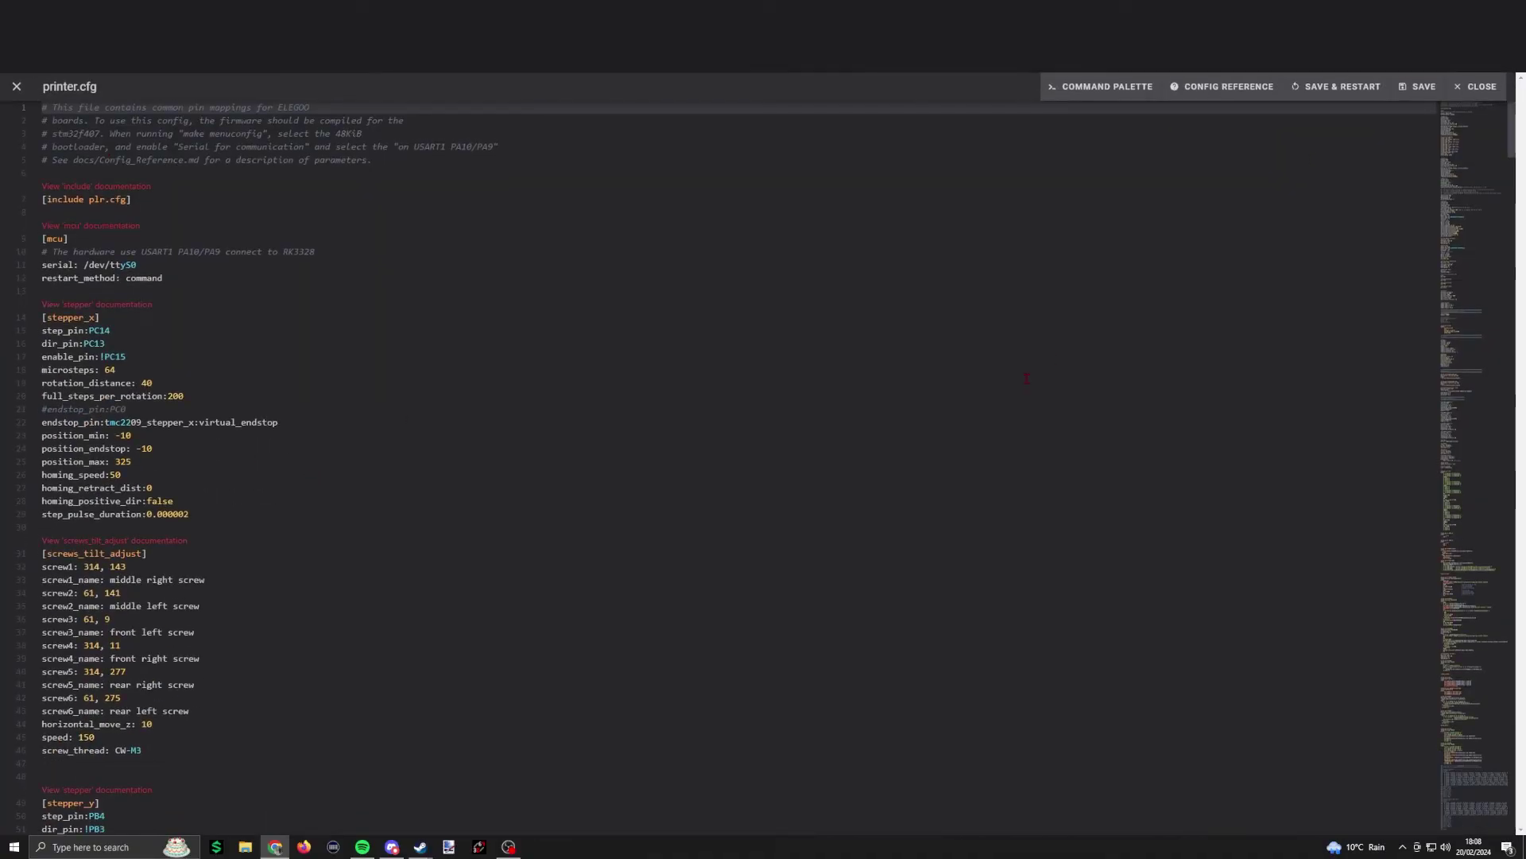
left_click(1121, 312)
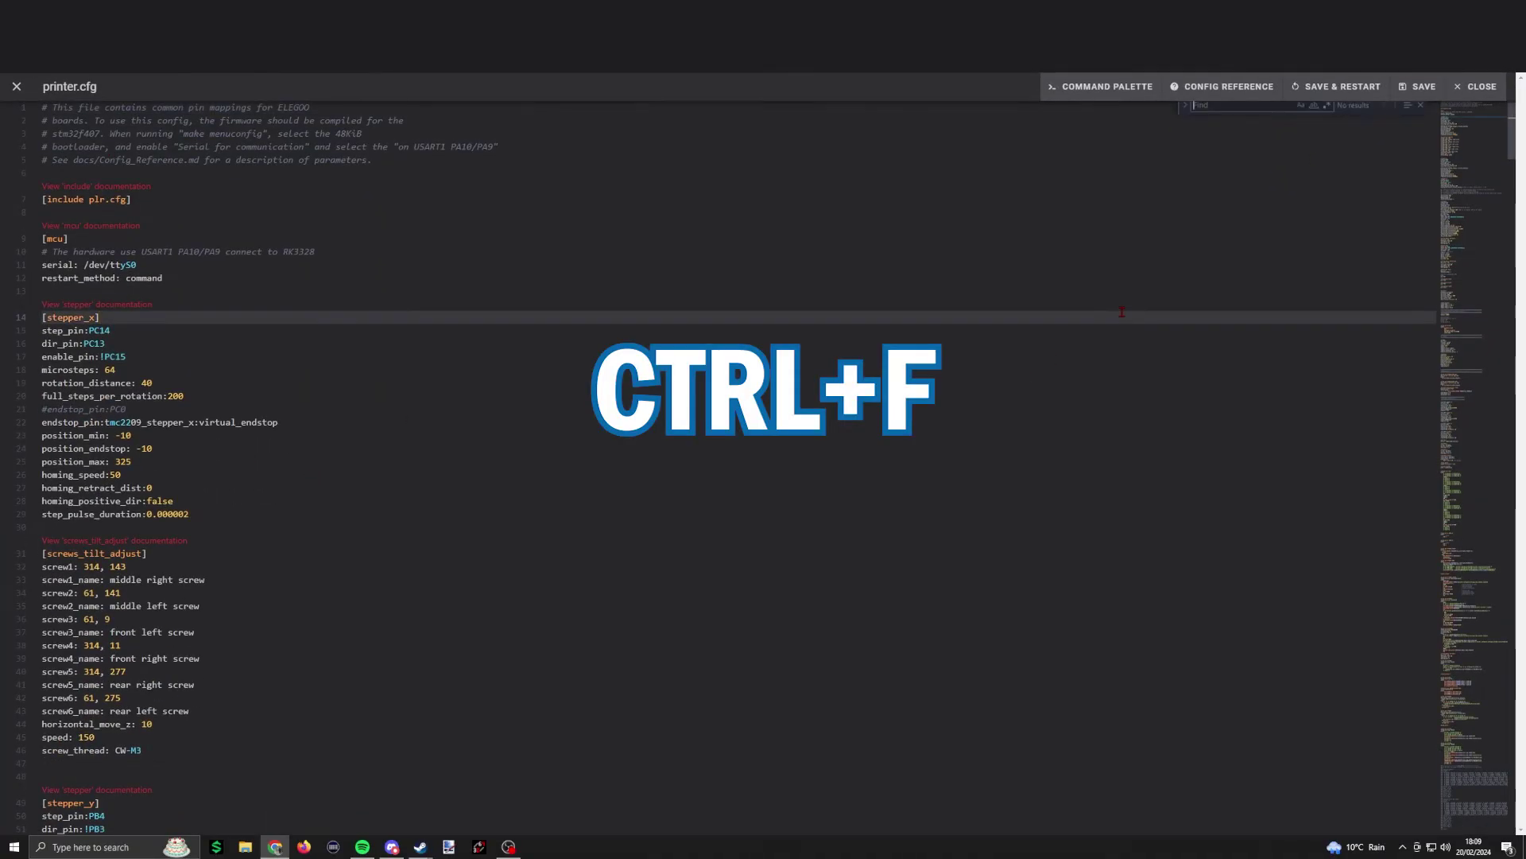
type("z")
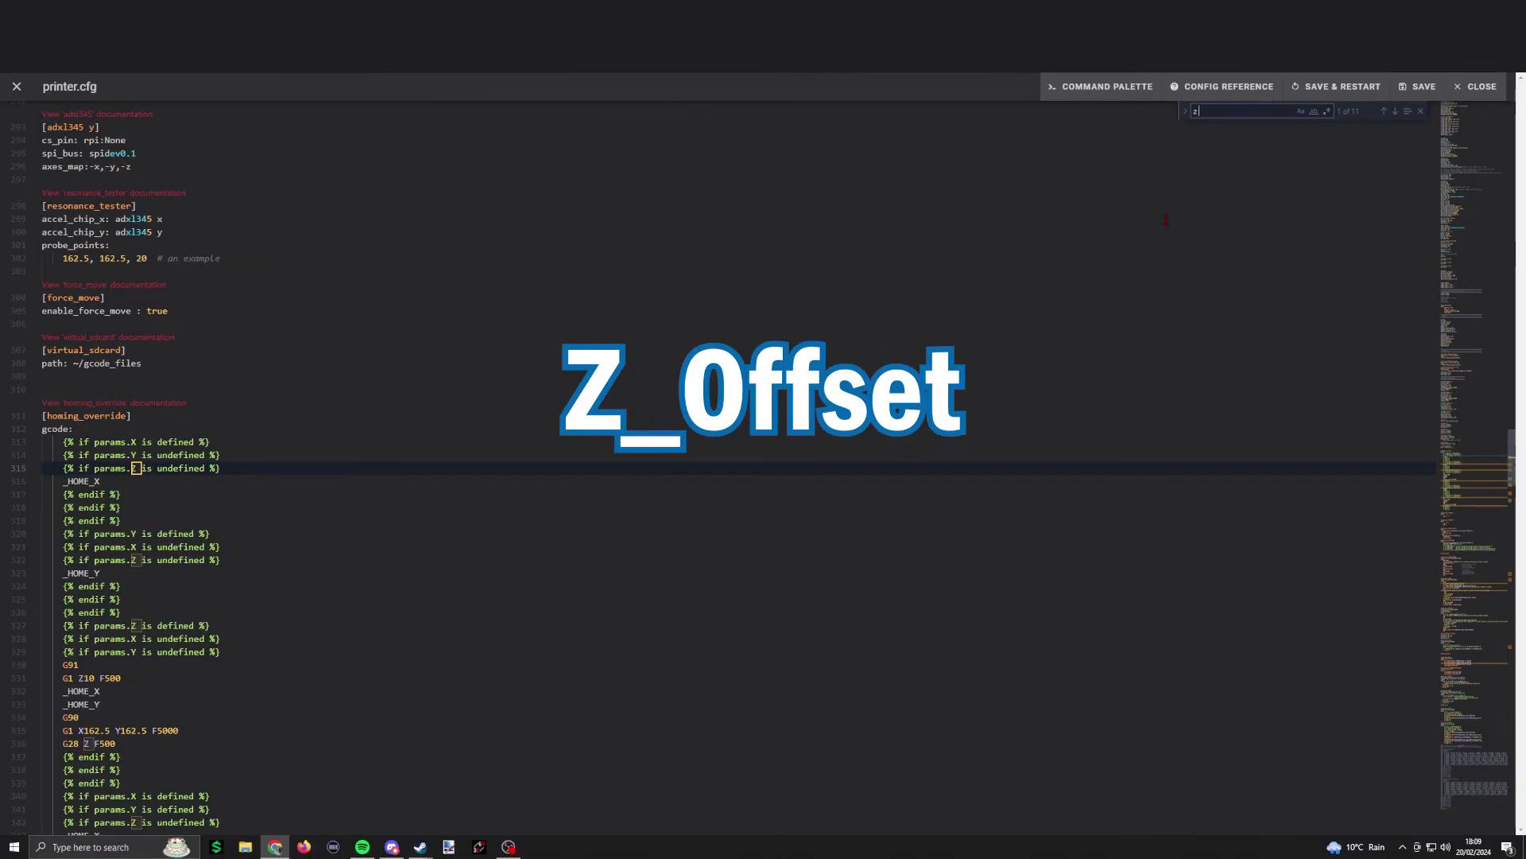
type("_off")
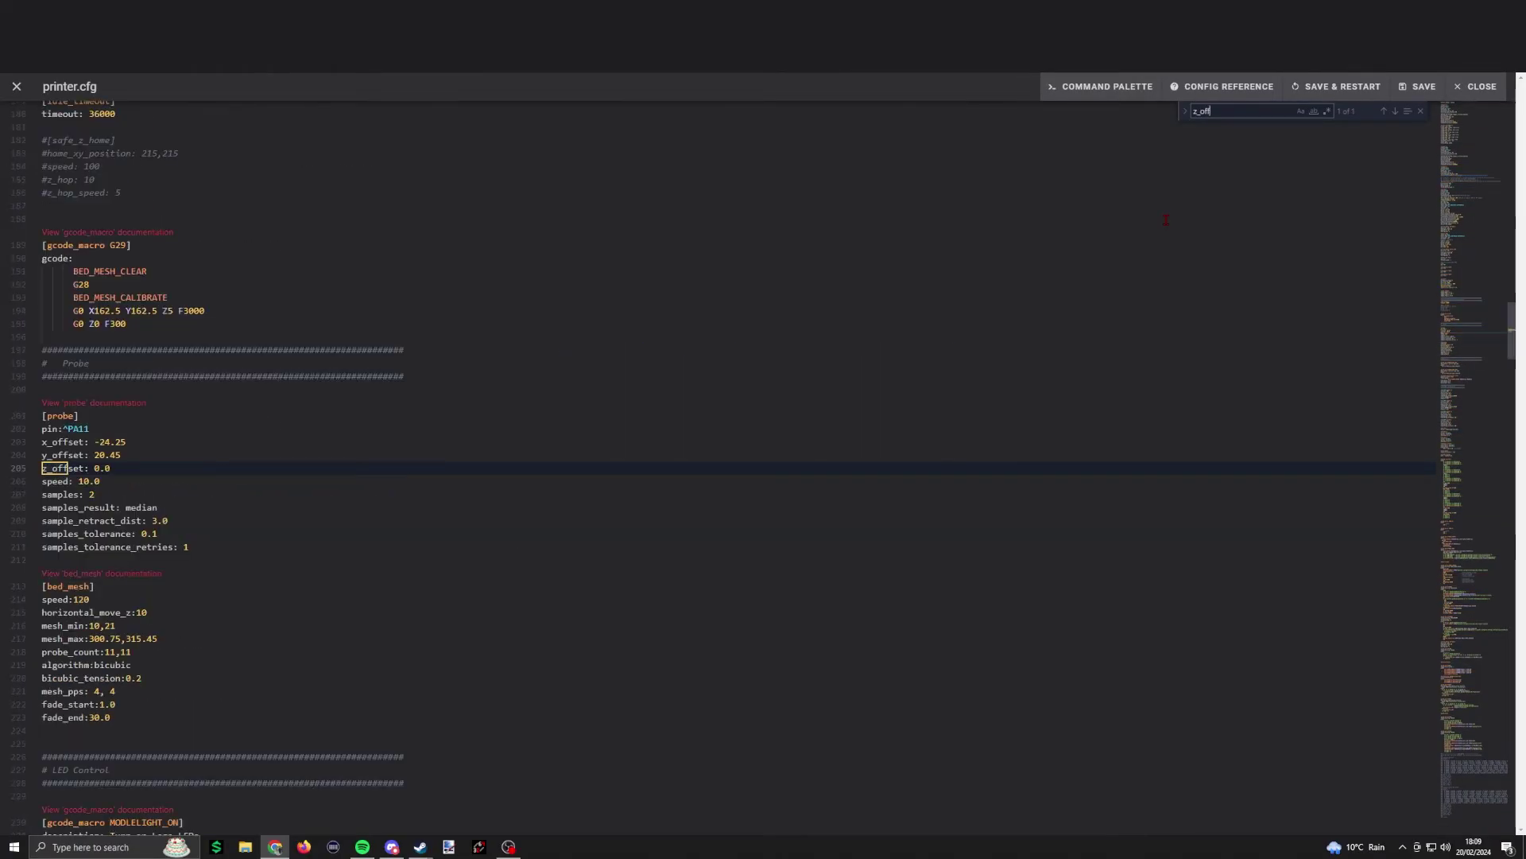
type("set")
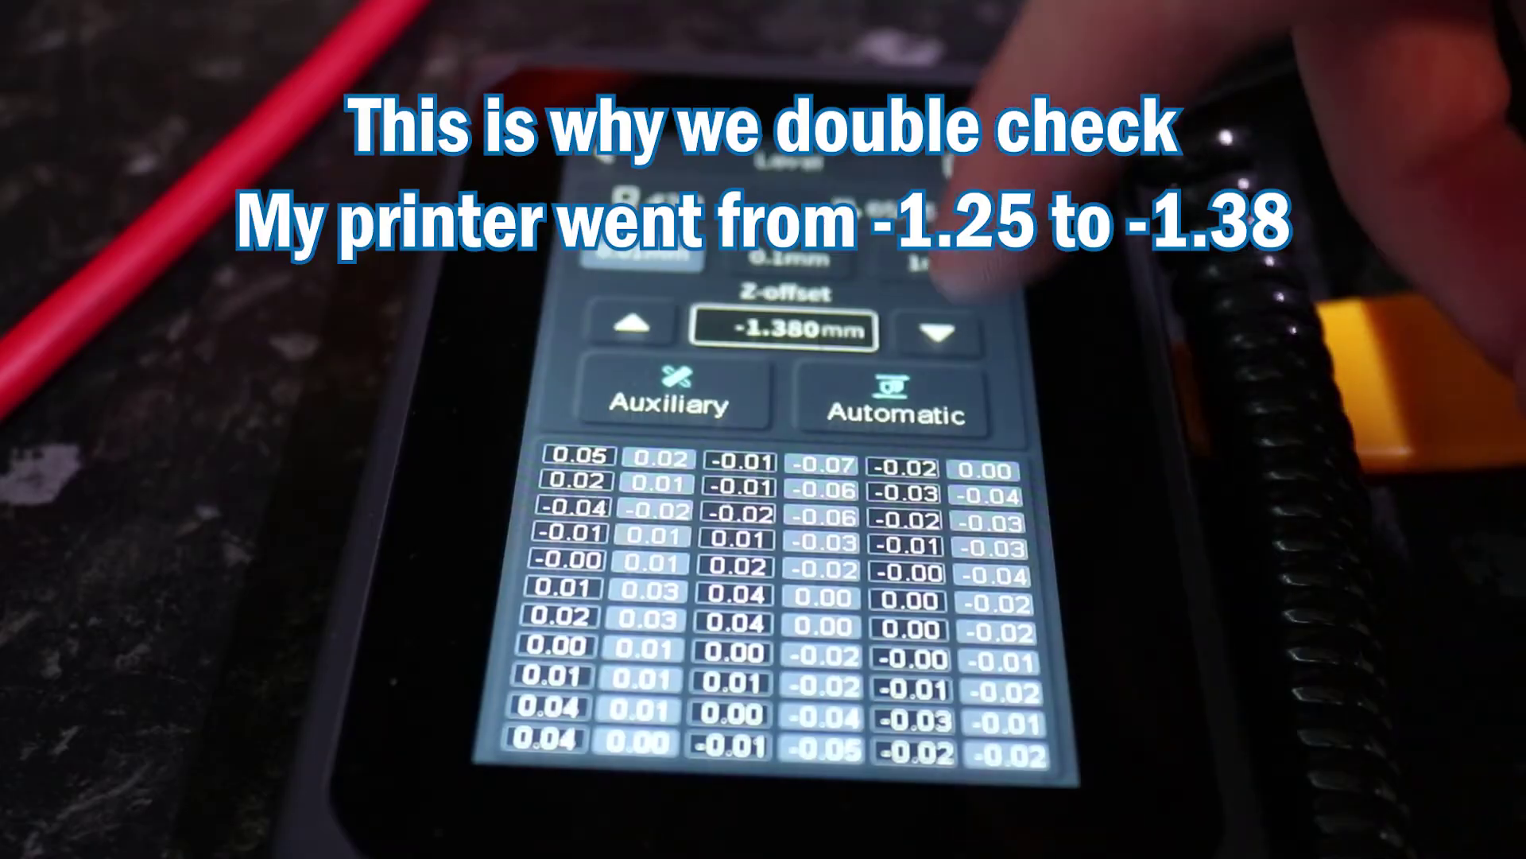
- Run automatic calibration on the touchscreen, raise Z-offset in 0.01mm steps, and save it
left_click(896, 402)
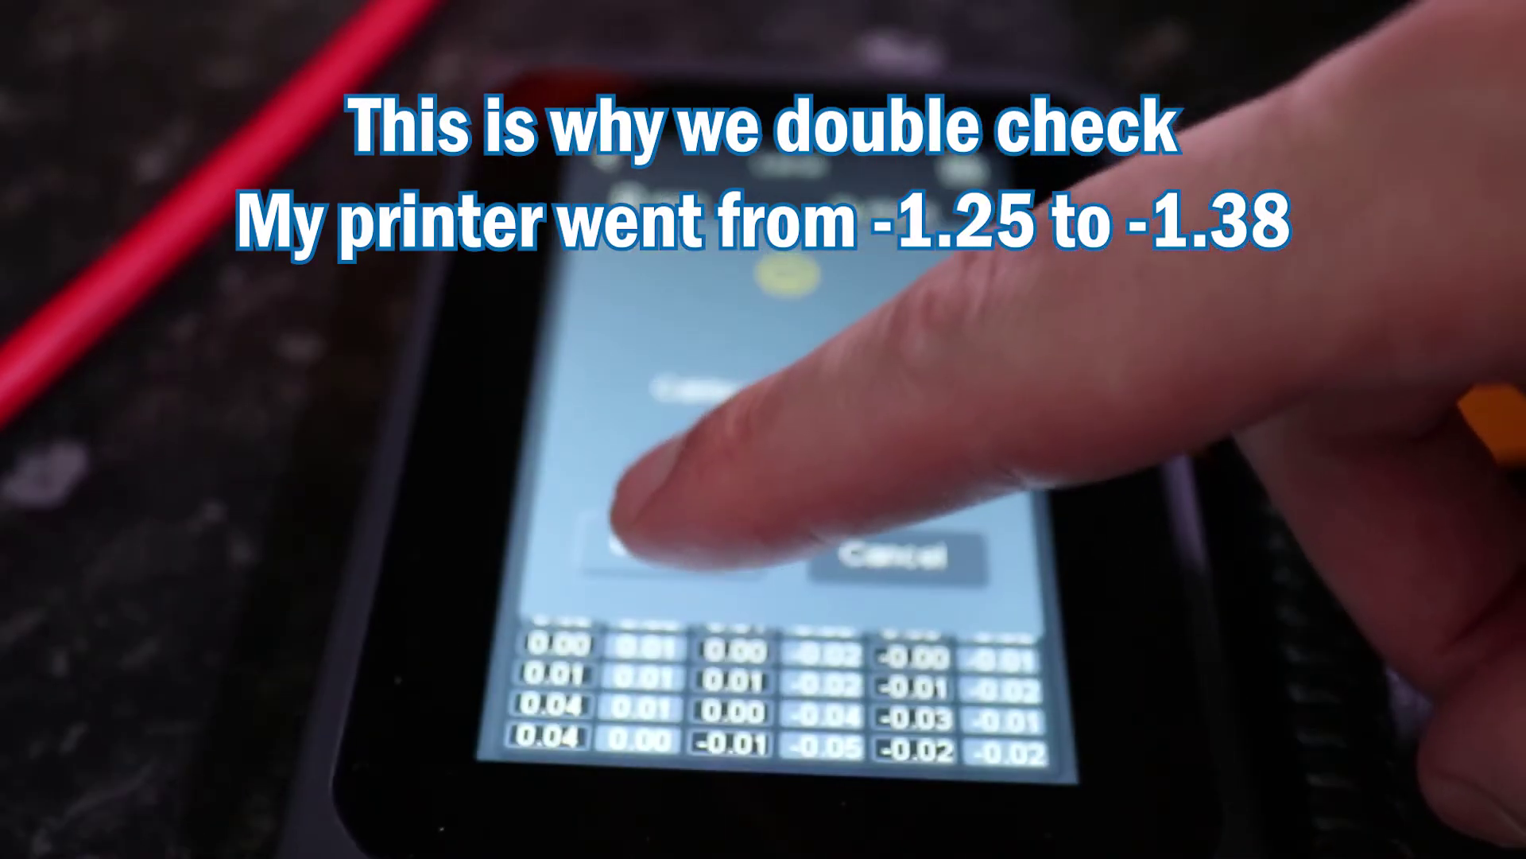
left_click(684, 549)
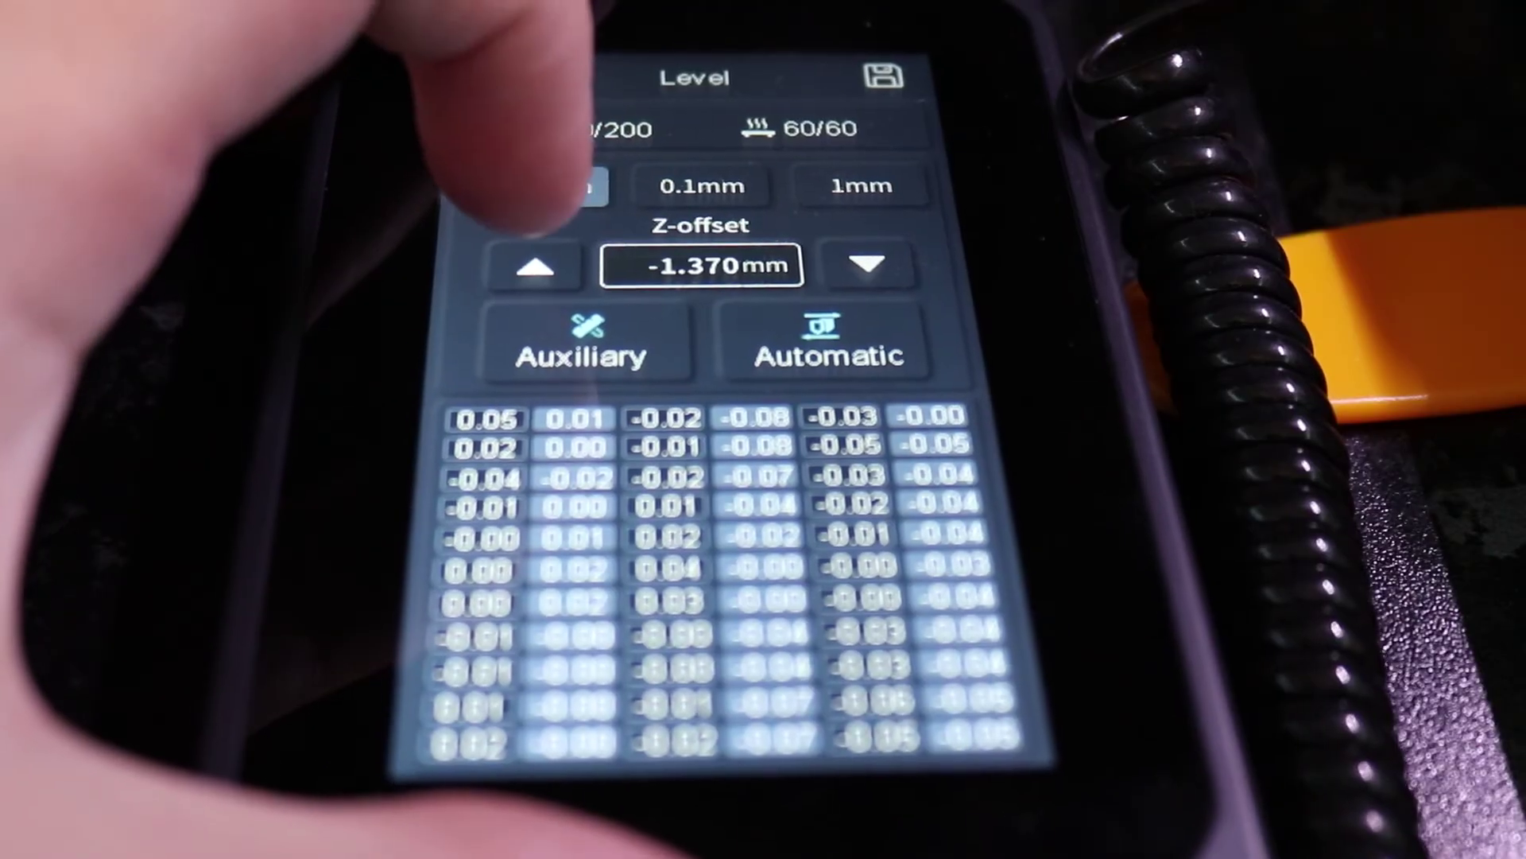
left_click(535, 269)
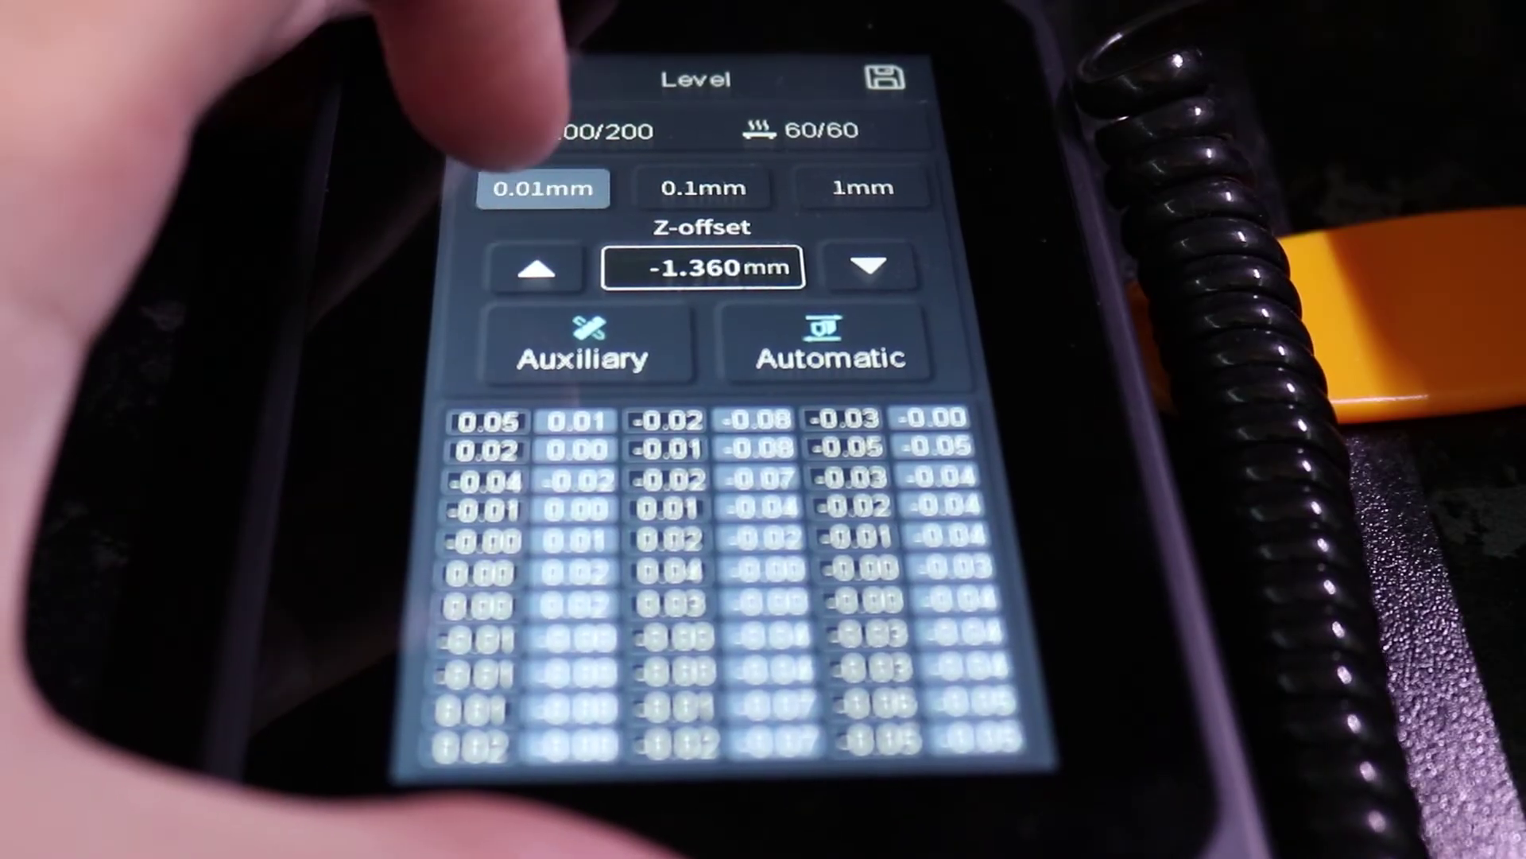
left_click(536, 269)
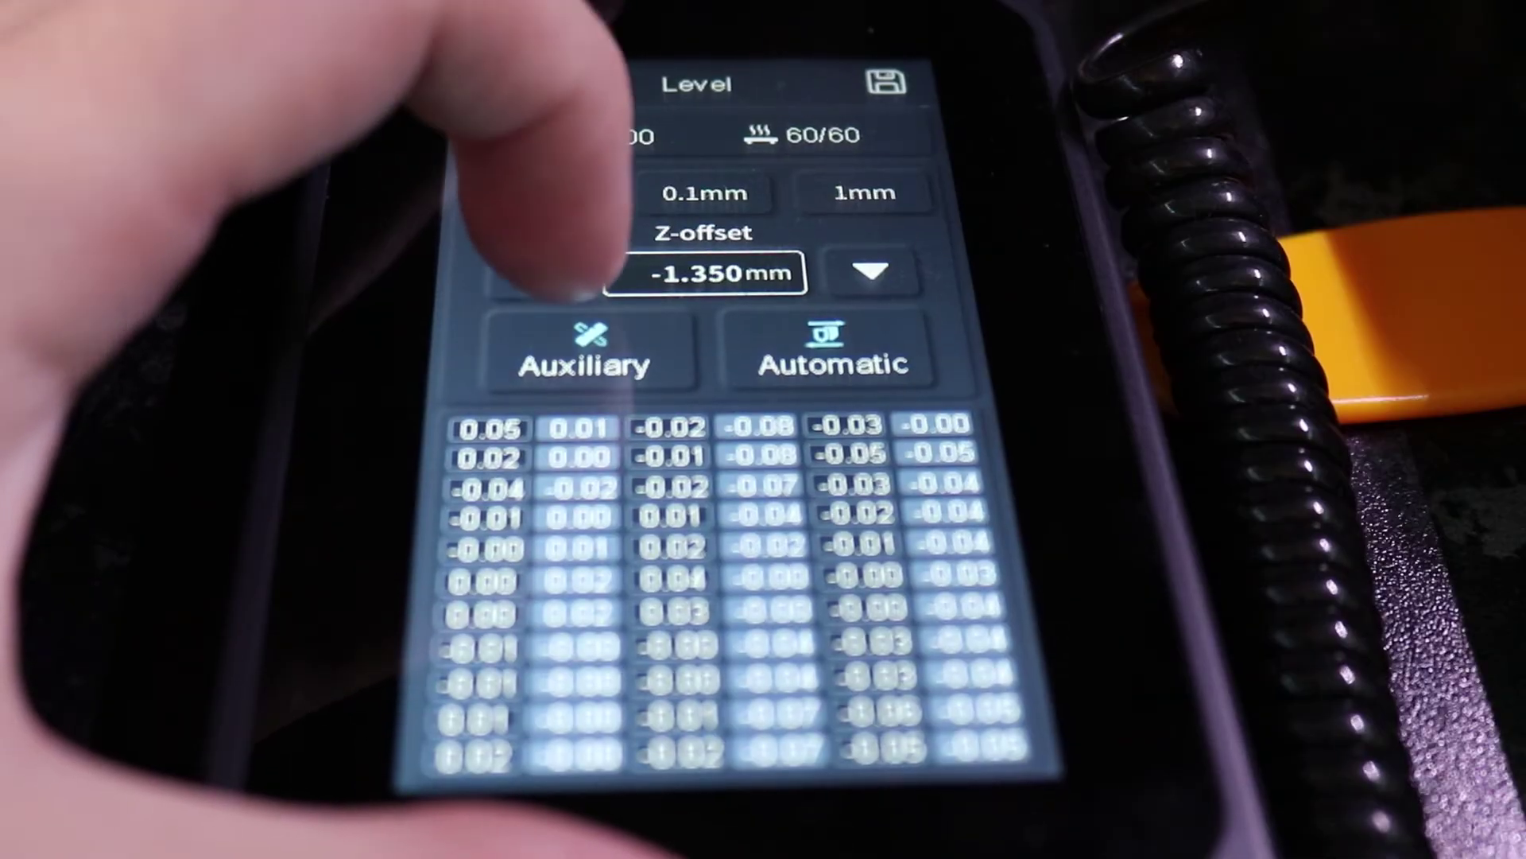
left_click(535, 268)
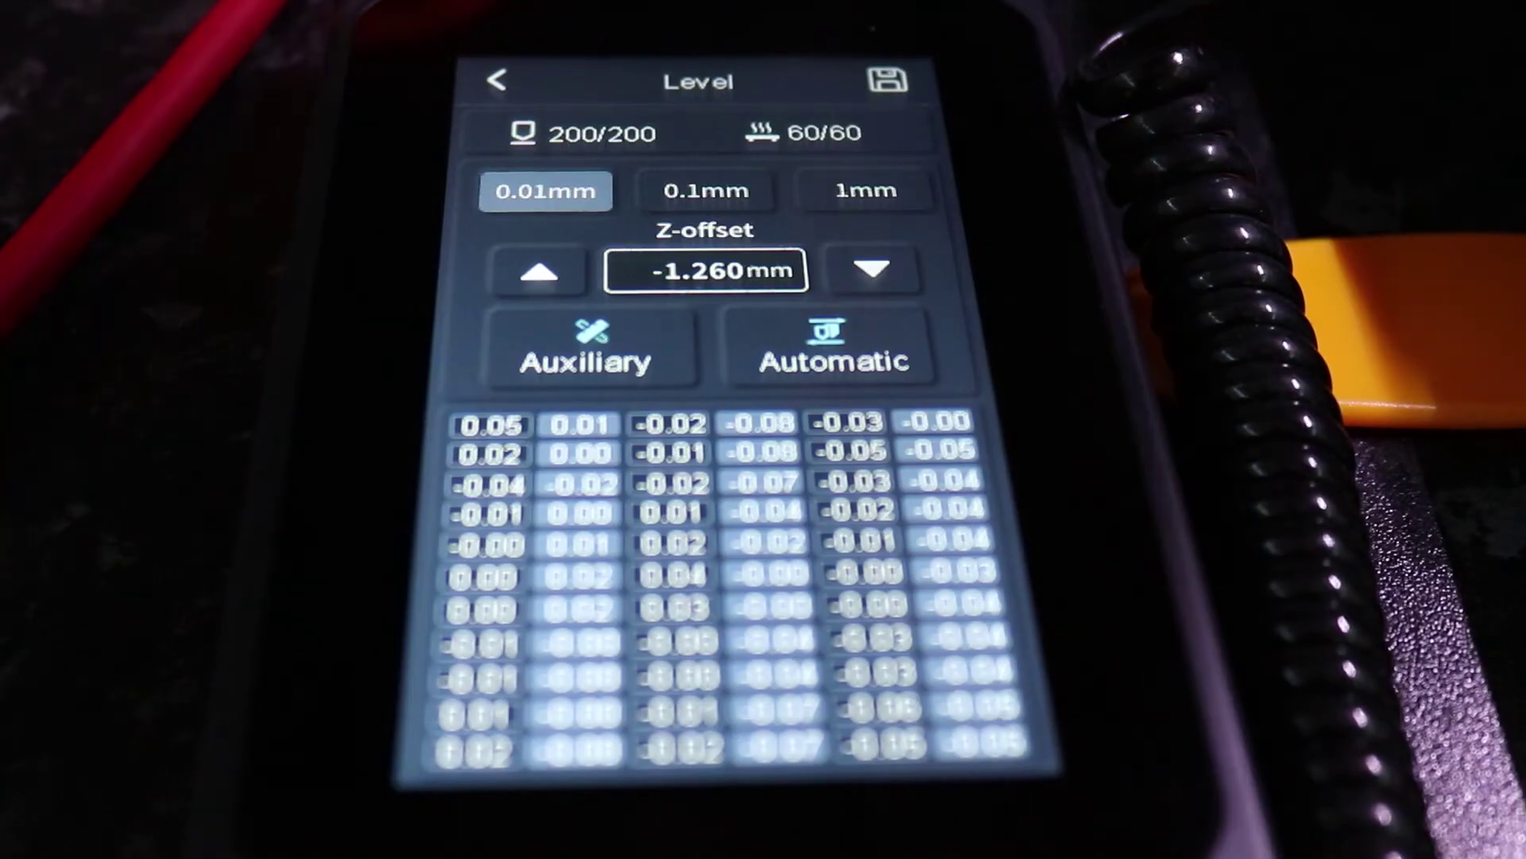
left_click(496, 80)
left_click(593, 469)
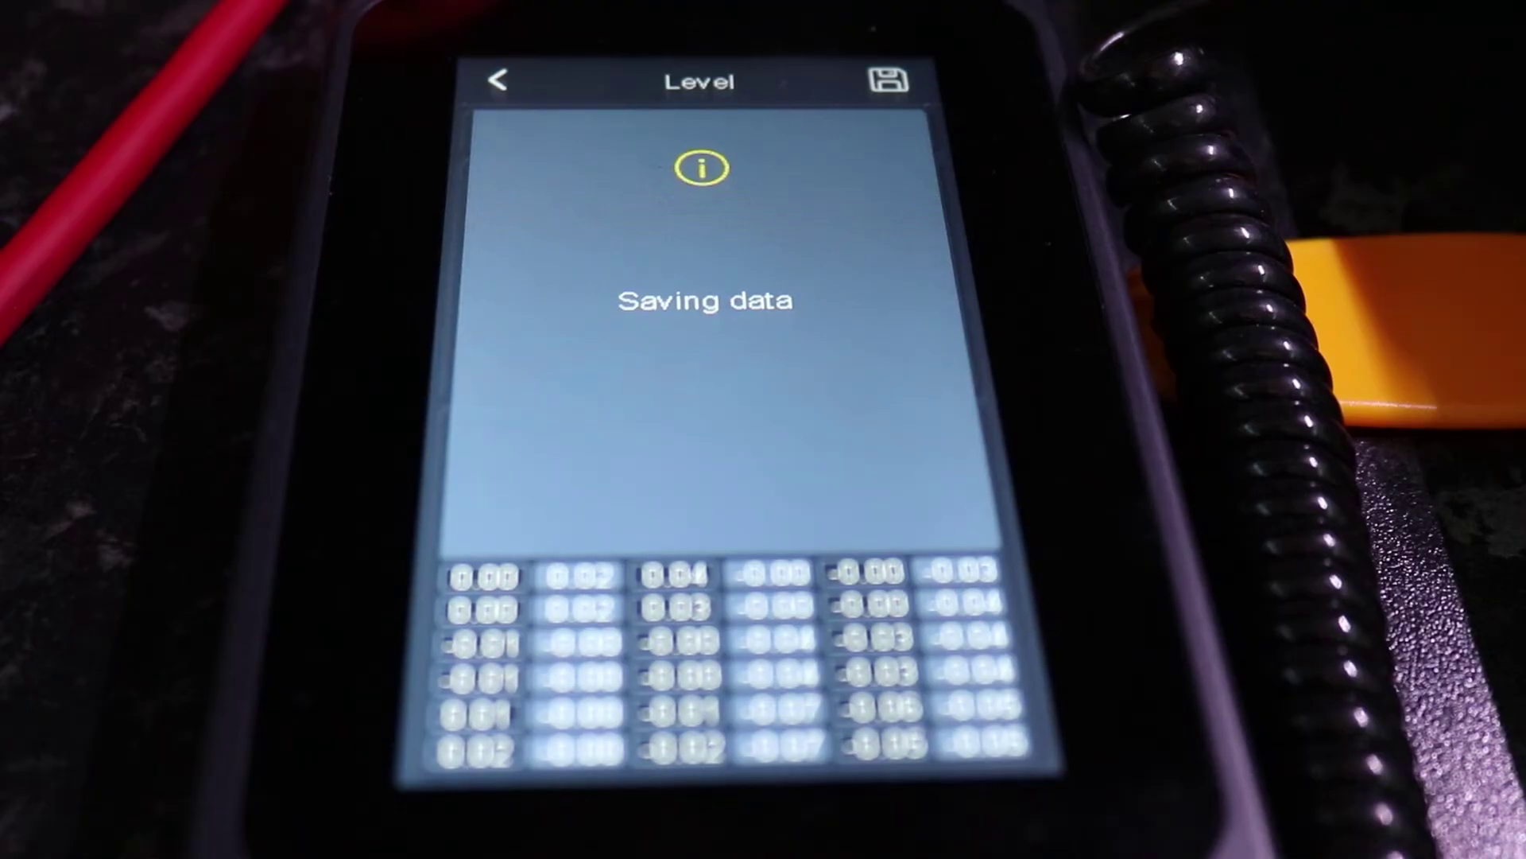